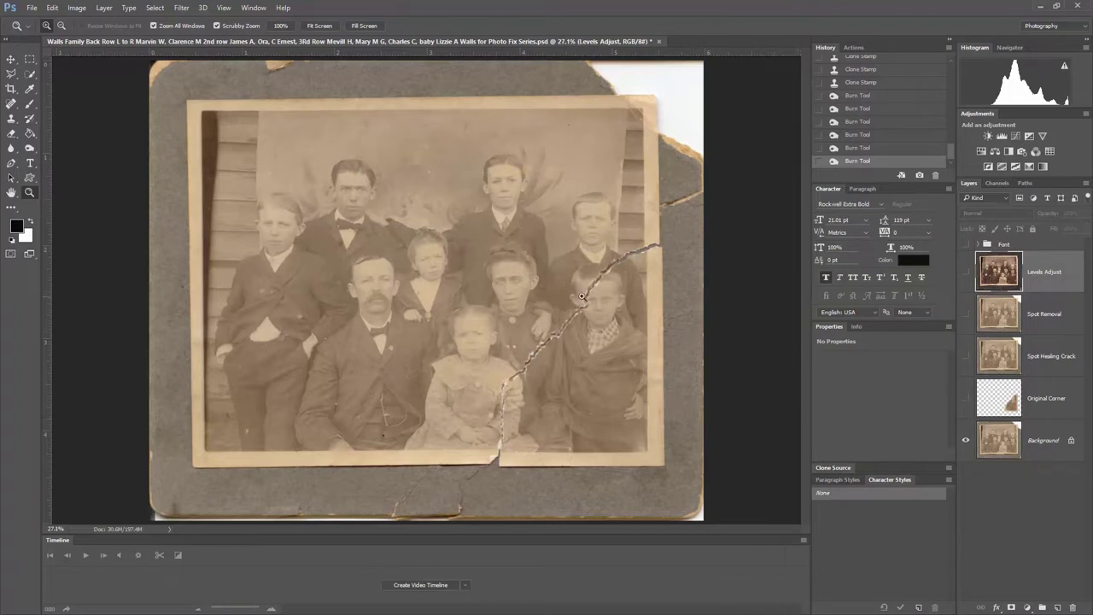
- Compare the unrestored Background with the Levels Adjust layer, leaving the Original Corner, Spot Healing Crack, Spot Removal and Levels Adjust layers visible
left_click(966, 273)
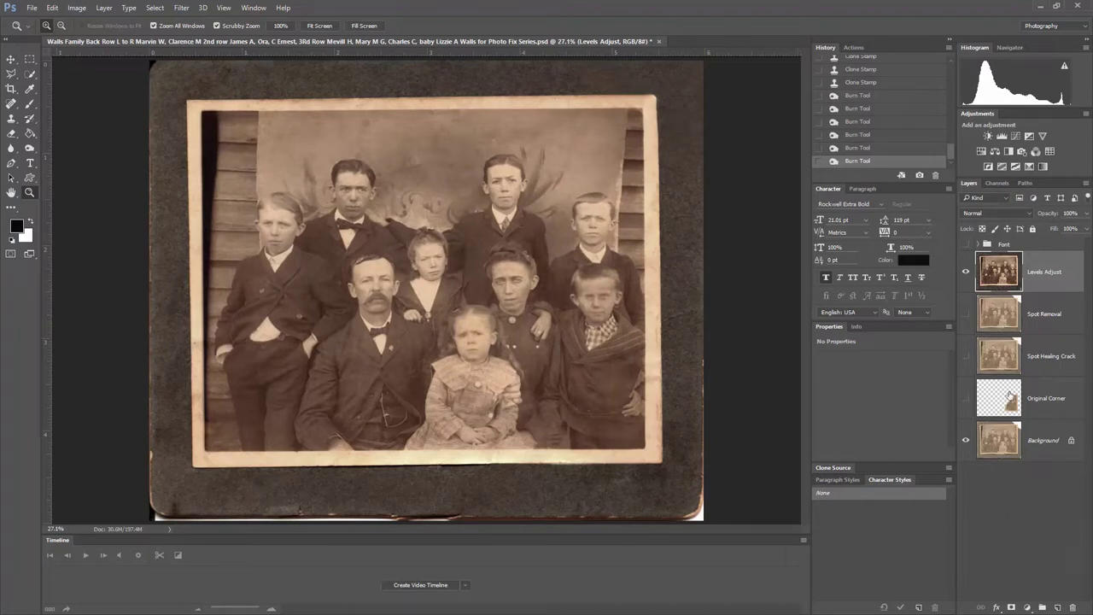
left_click(965, 273)
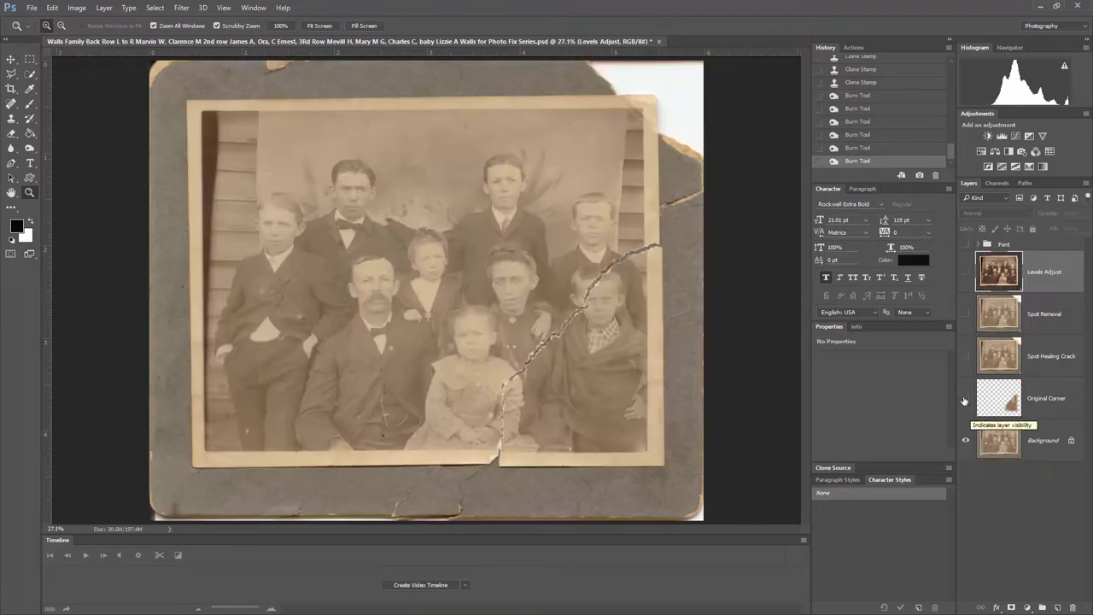
left_click(965, 398)
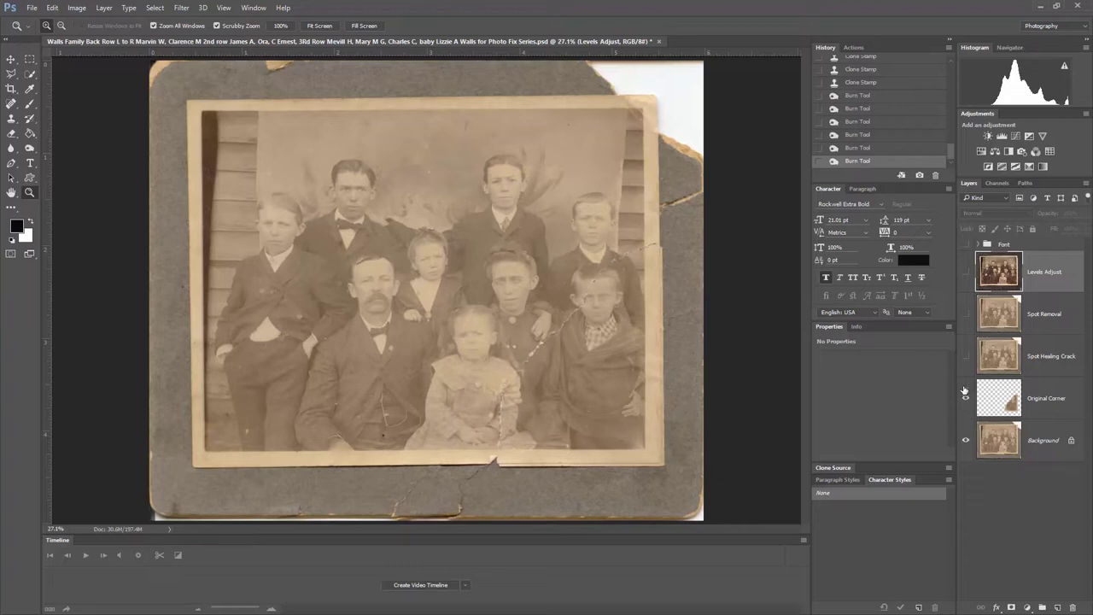
left_click(965, 356)
left_click(966, 314)
left_click(966, 272)
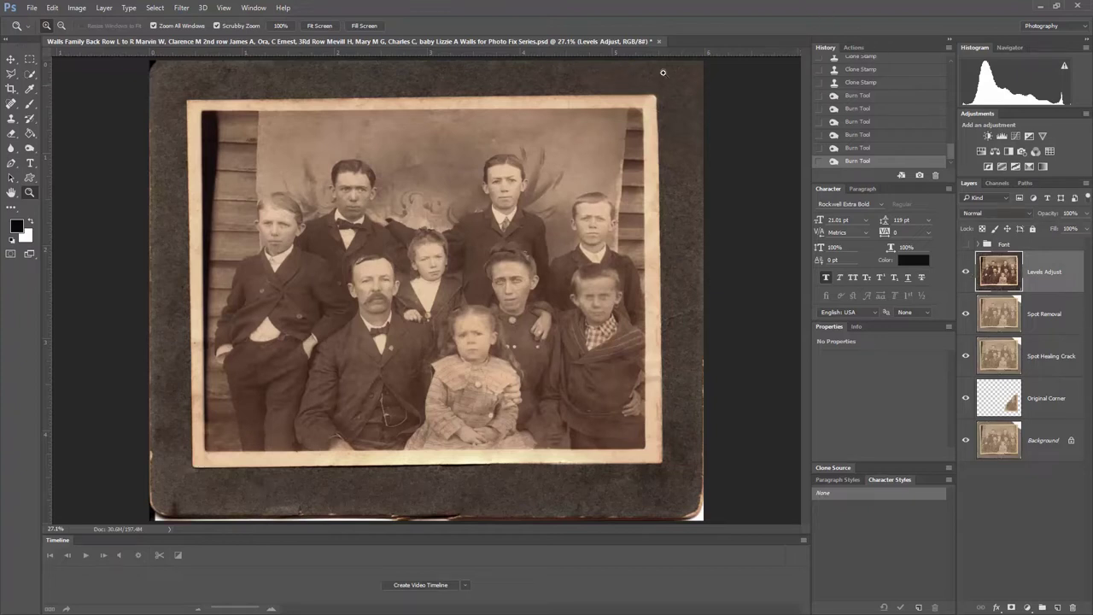
- With a smaller Clone Stamp brush, copy the inner corner of the left eye onto the right eye's outer corner on the boy in the checked collar
key("ctrl+1")
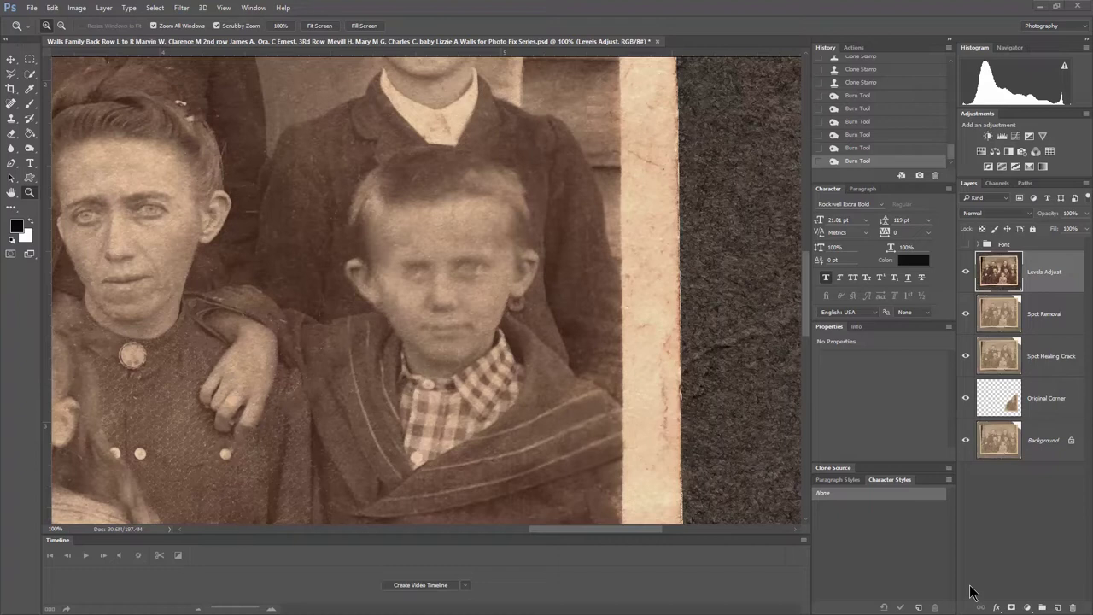
left_click_drag(508, 398, 614, 373)
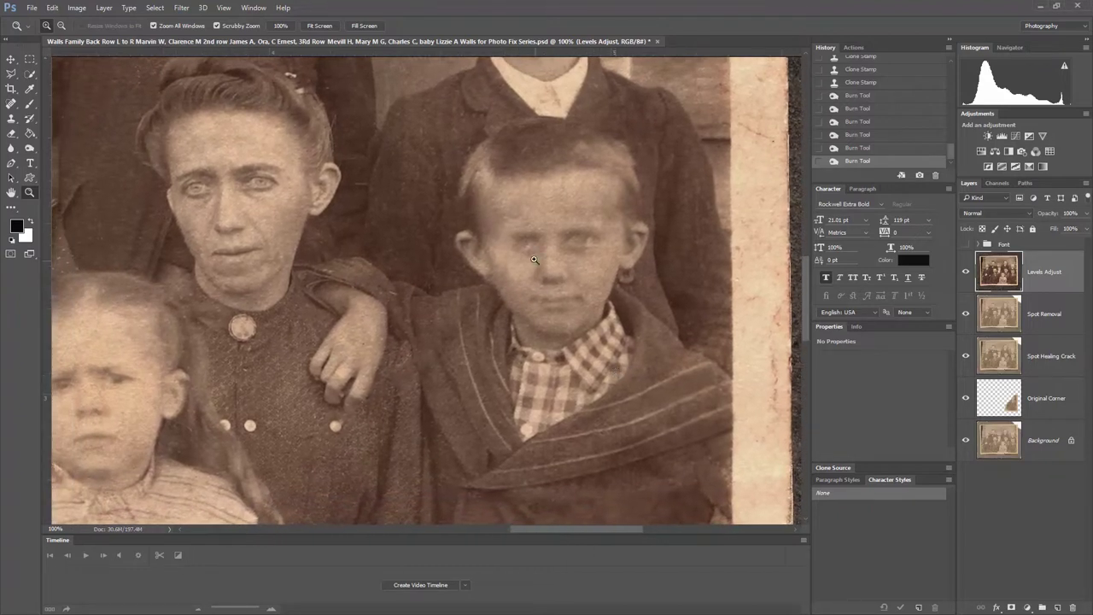
left_click(531, 260)
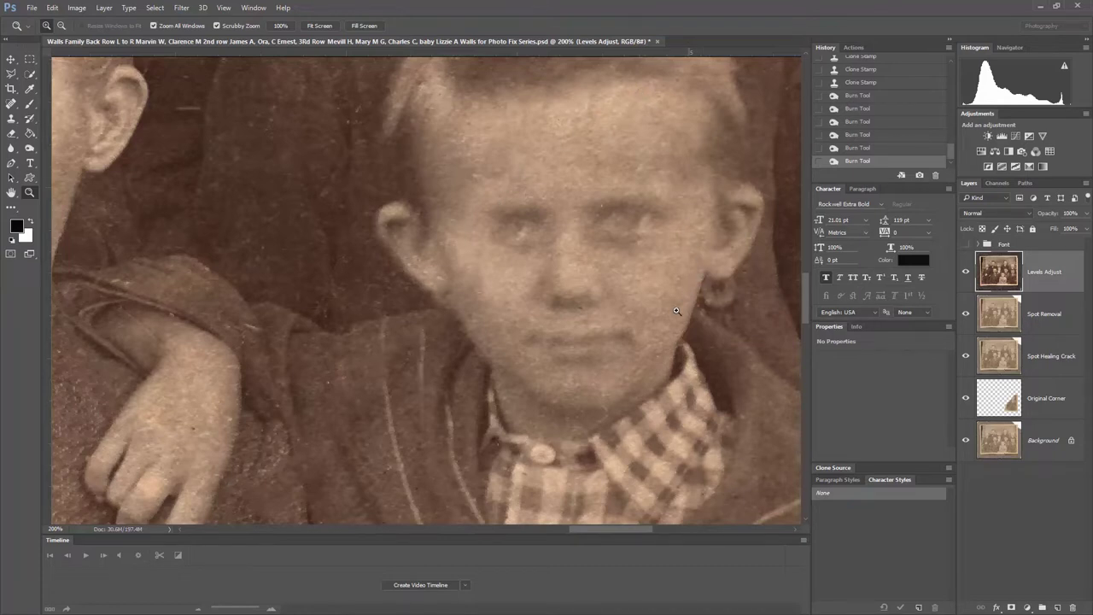
left_click(12, 119)
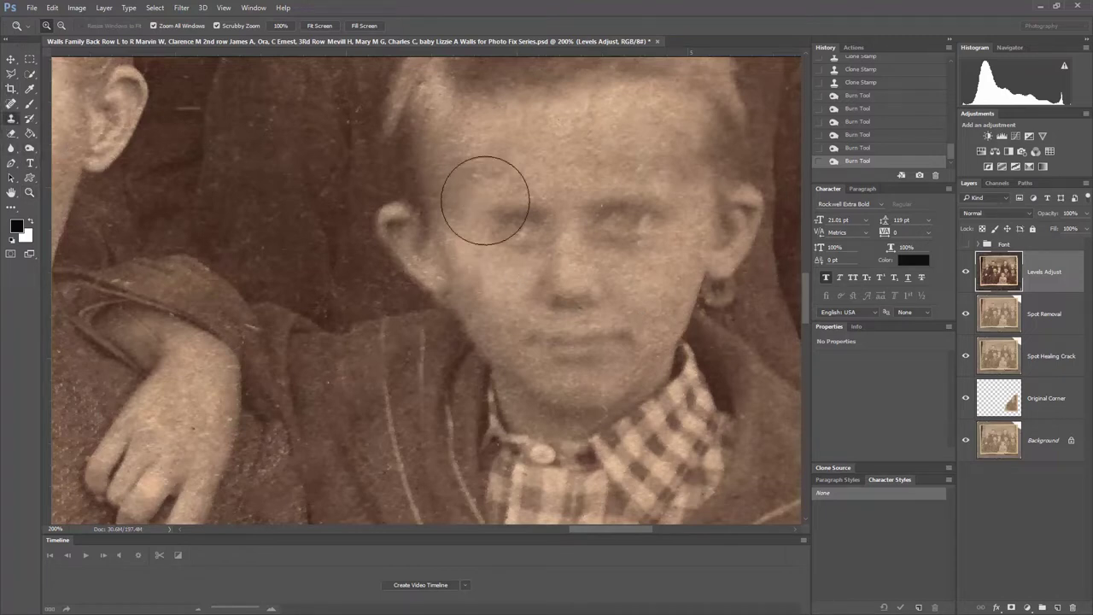
left_click(475, 183, "alt")
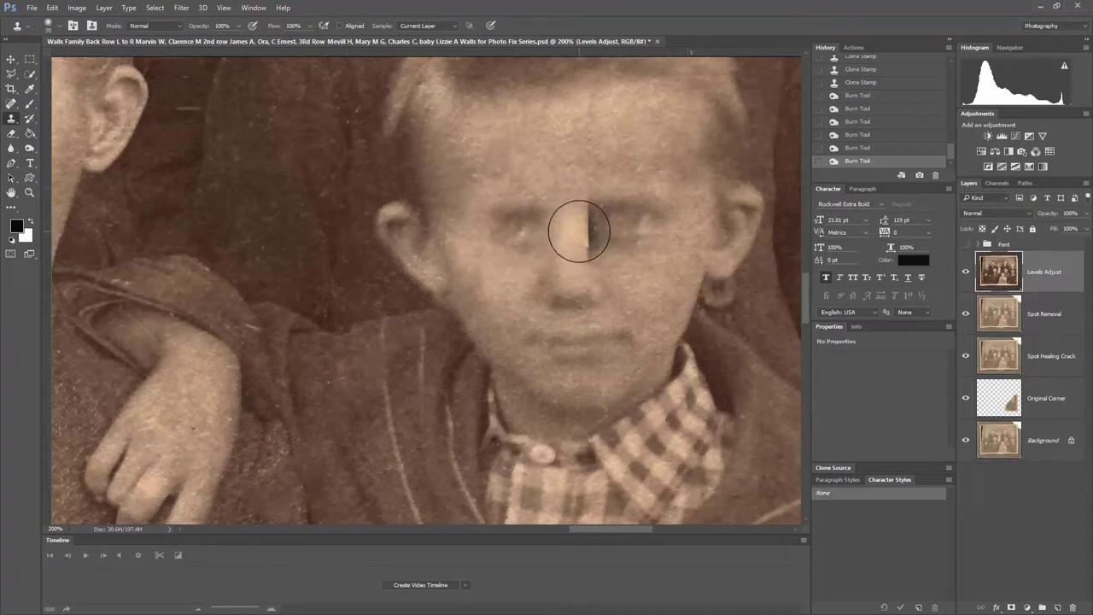
key("bracketleft")
key("bracketleft")
key("bracketleft")
key("bracketleft")
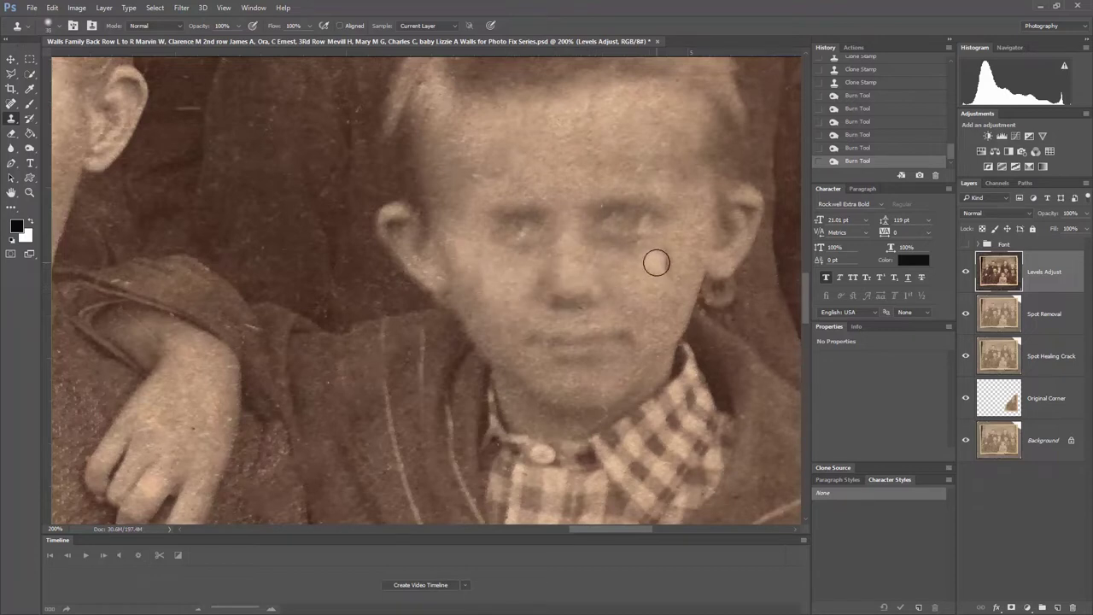
left_click(613, 222, "alt")
left_click(505, 229)
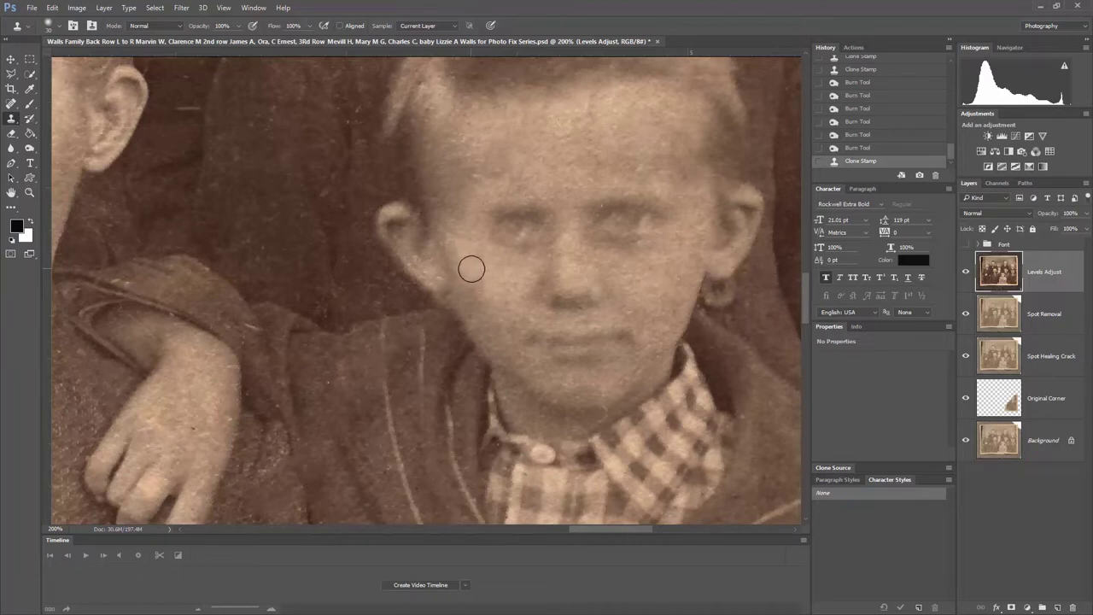
- Clone skin over the cheek below the boy's right eye, undo the misplaced stamps, and darken that eye's outer corner
left_click(472, 267)
left_click(427, 322)
key("ctrl+z")
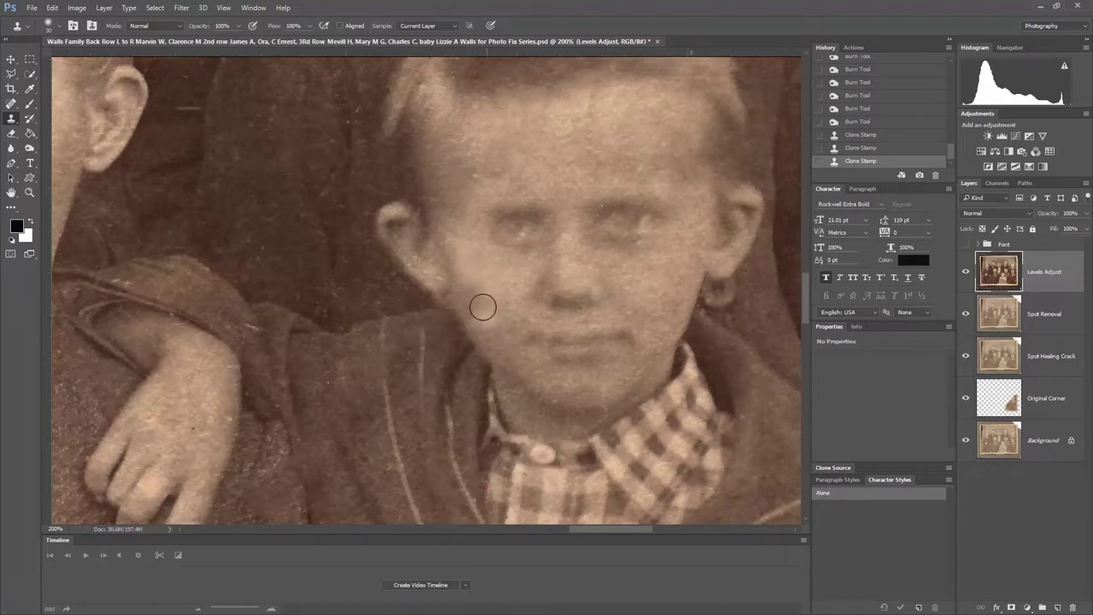
left_click(494, 282)
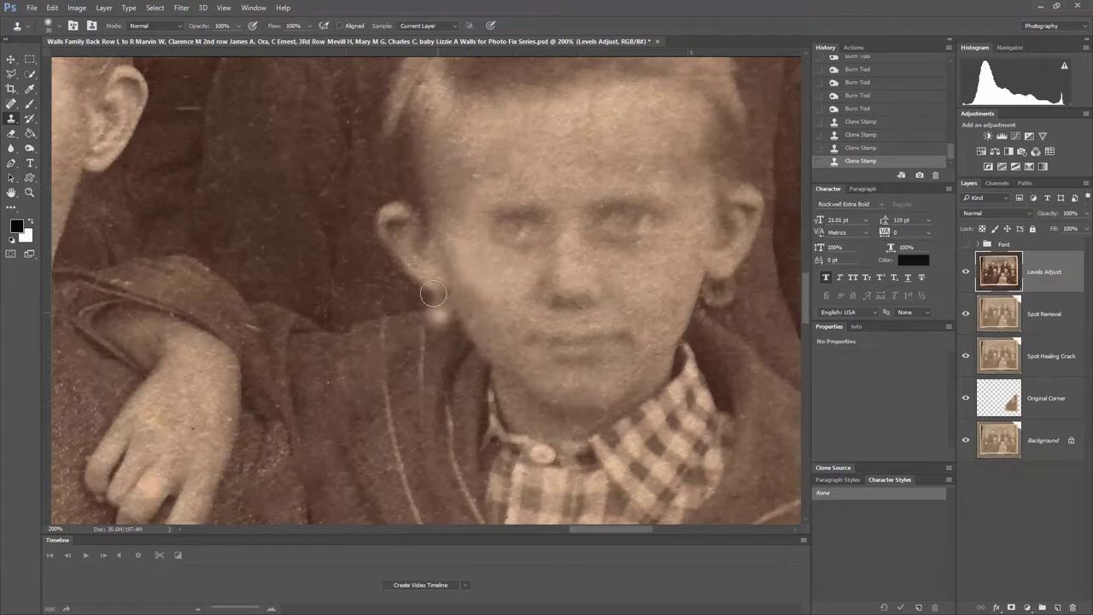
key("ctrl+shift+z")
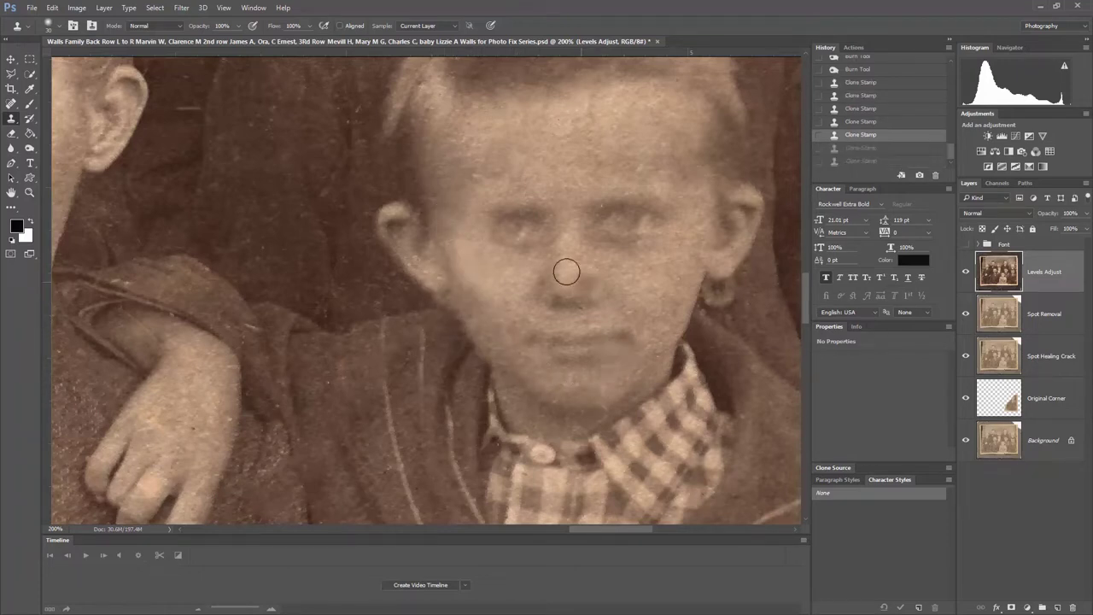
left_click(489, 214)
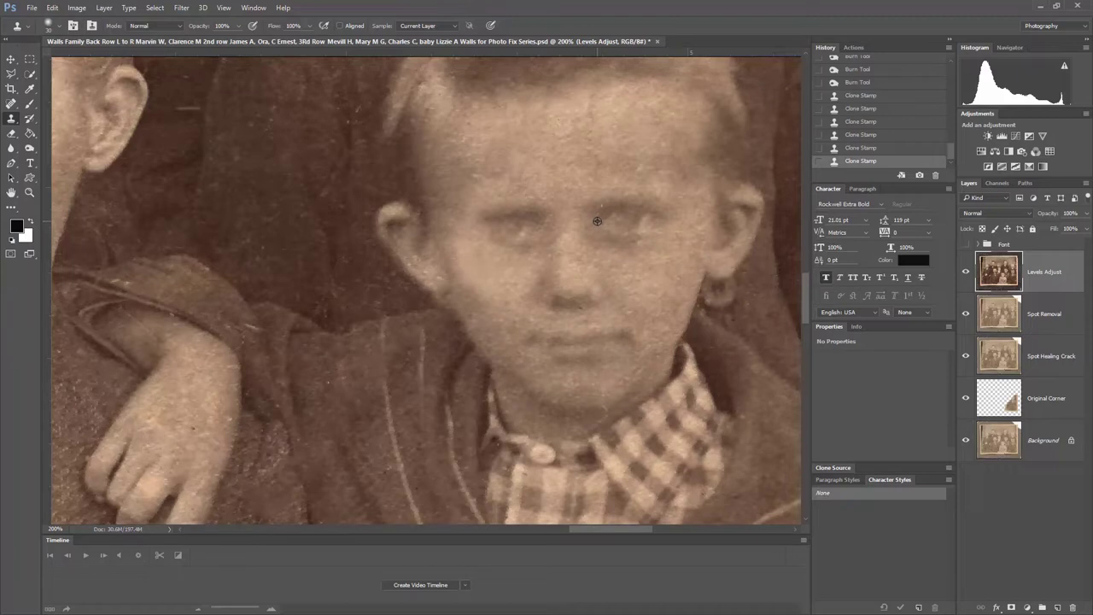
left_click(488, 225)
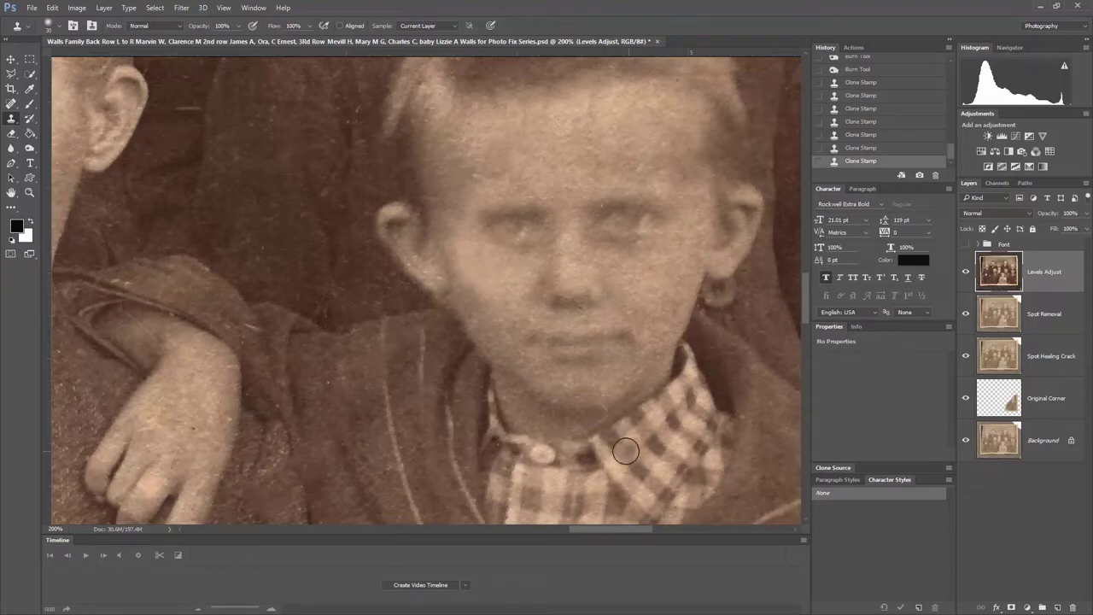
- Examine the boy's retouched face in the whole photograph and again at 200%
left_click(29, 192)
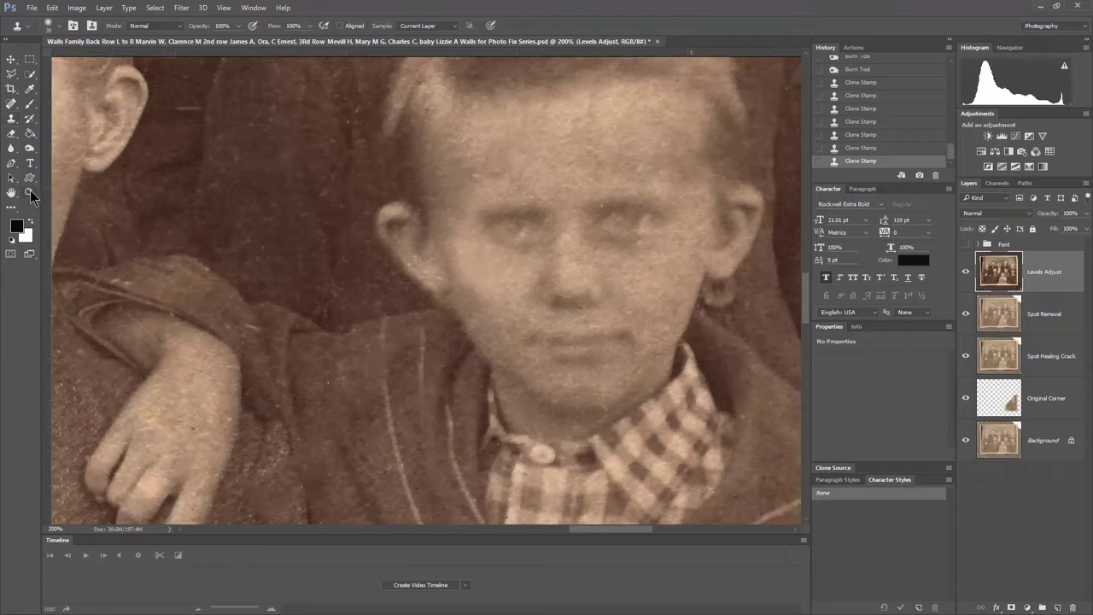
left_click(320, 25)
key("ctrl+0")
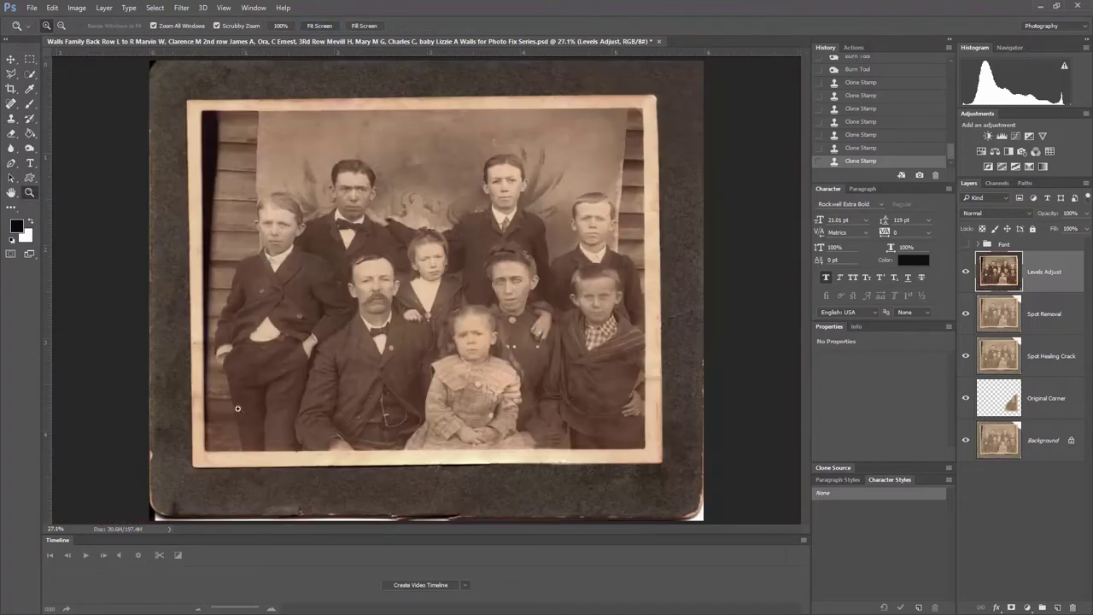
left_click(597, 306)
left_click(430, 292)
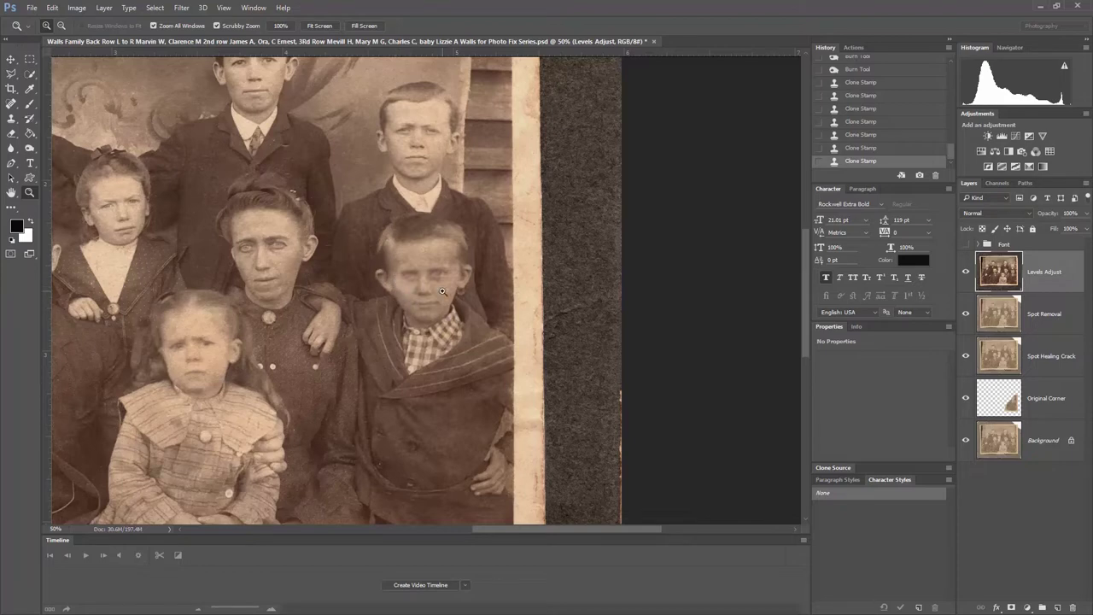
left_click(400, 289)
left_click(392, 277)
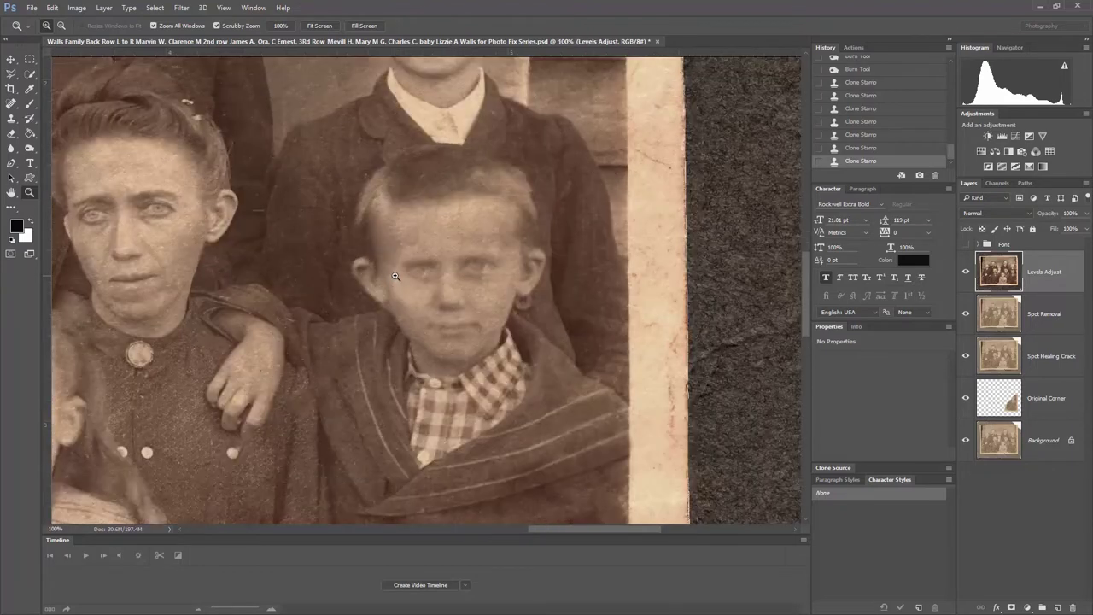
left_click(399, 296)
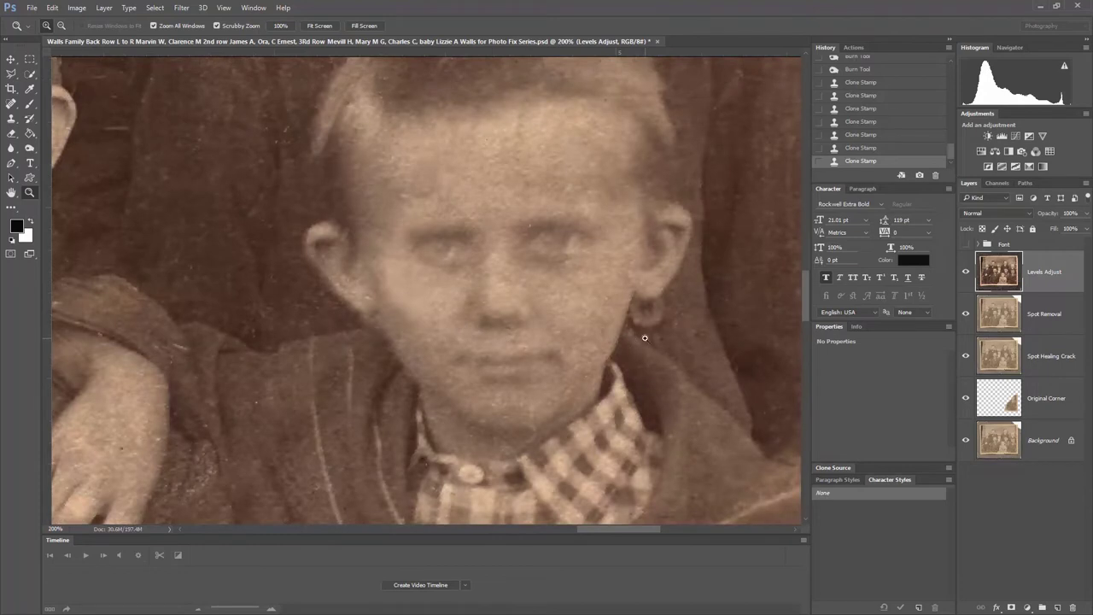
- Smooth the boy's cheek beside his right ear with the Clone Stamp, setting the brush hardness to 0%
left_click(11, 118)
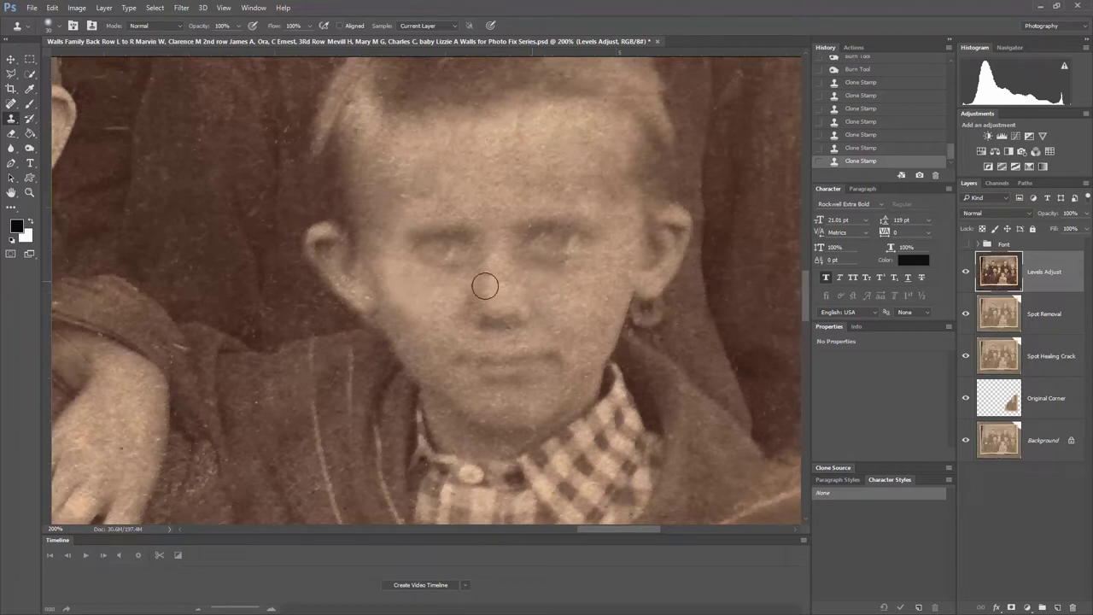
left_click(412, 267)
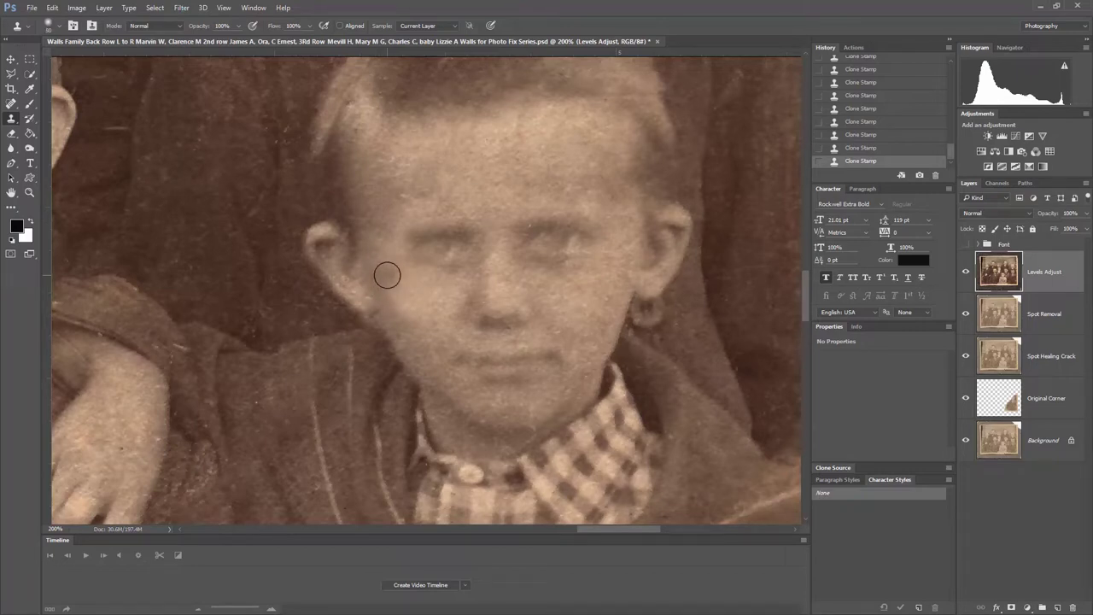
left_click(60, 28)
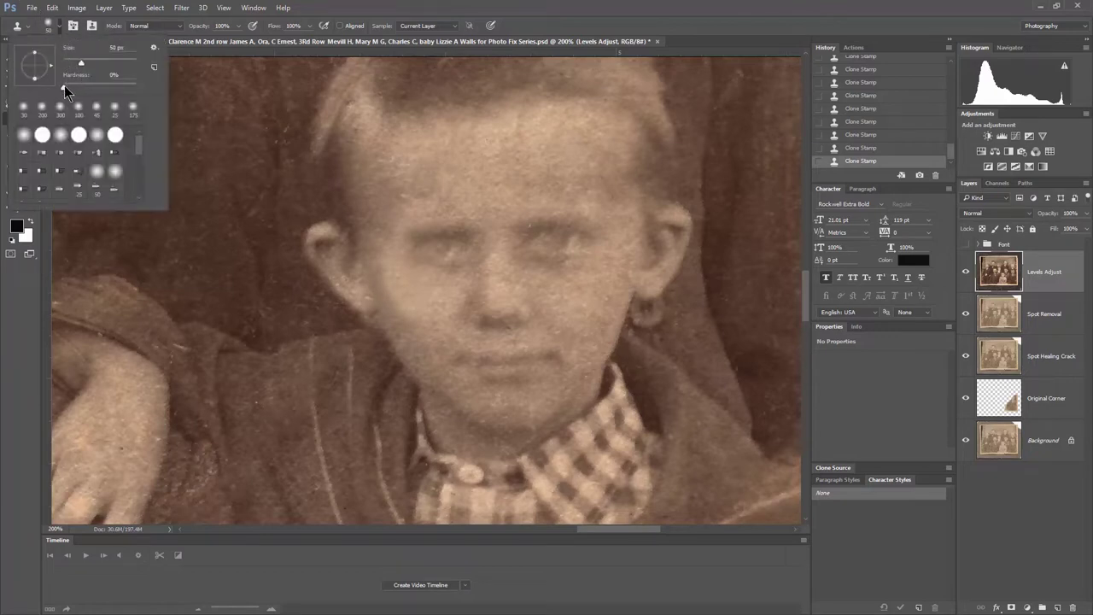
left_click(58, 87)
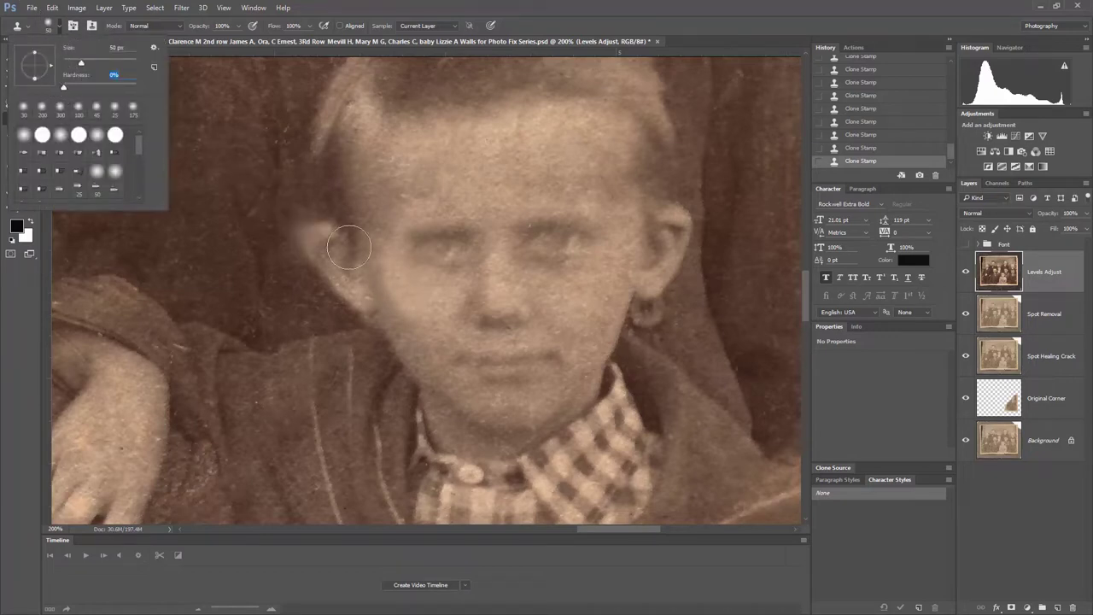
key("Return")
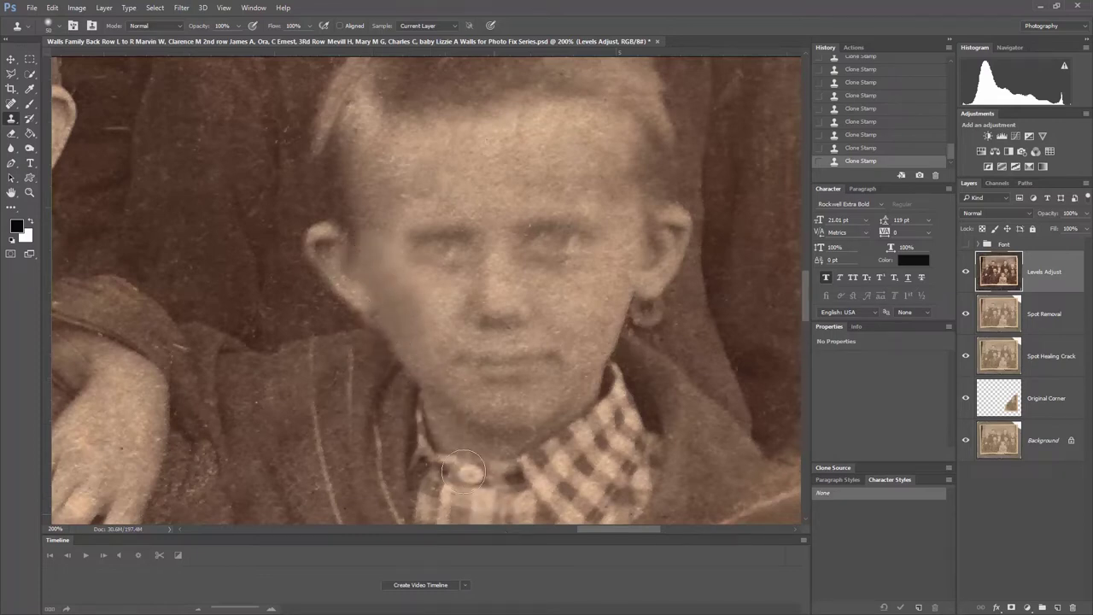
- Check how the smoothed cheek blends in at full-photo size and up close
left_click(29, 193)
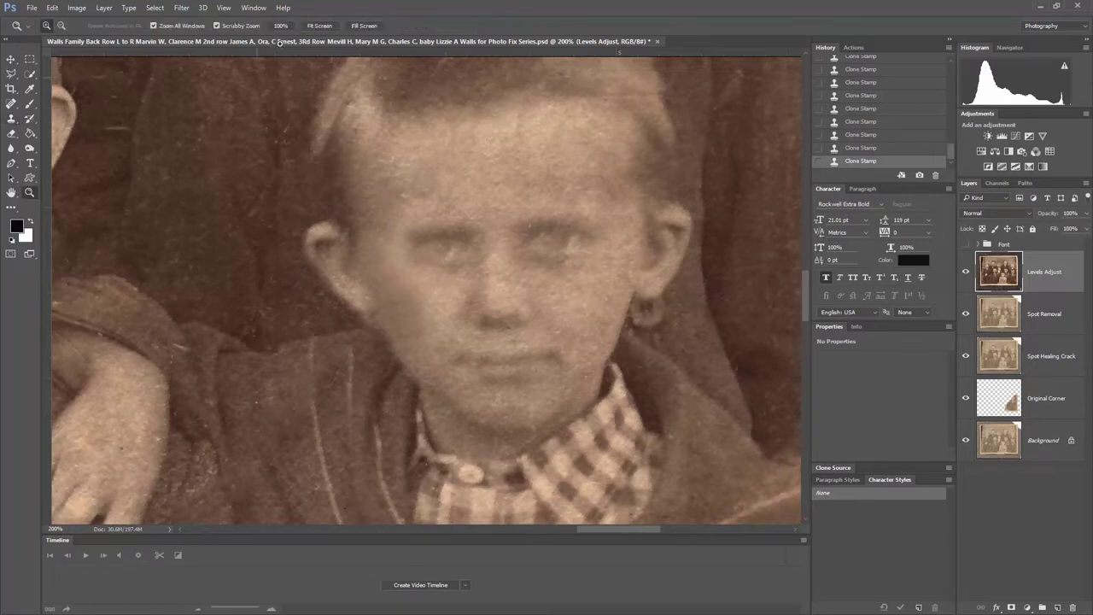
left_click(320, 25)
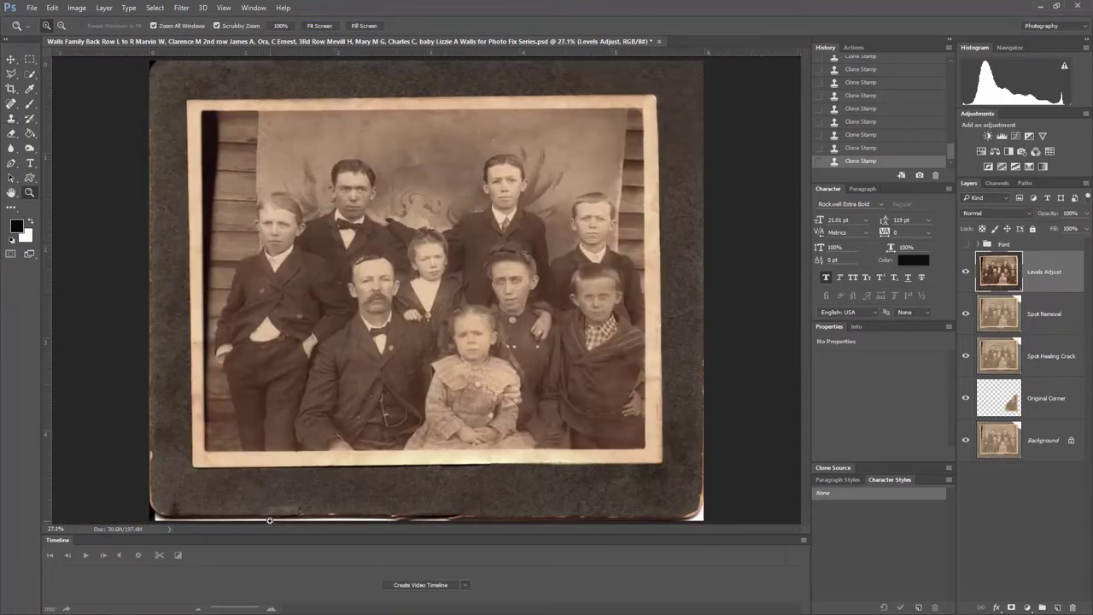
left_click(592, 304)
left_click(425, 295)
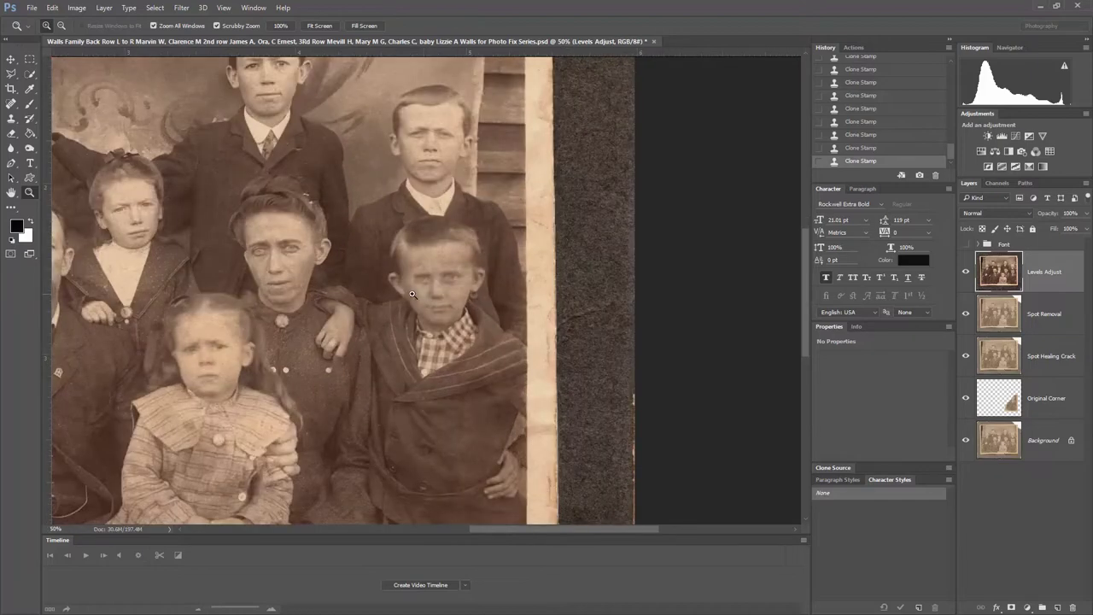
left_click(420, 289)
left_click(433, 295)
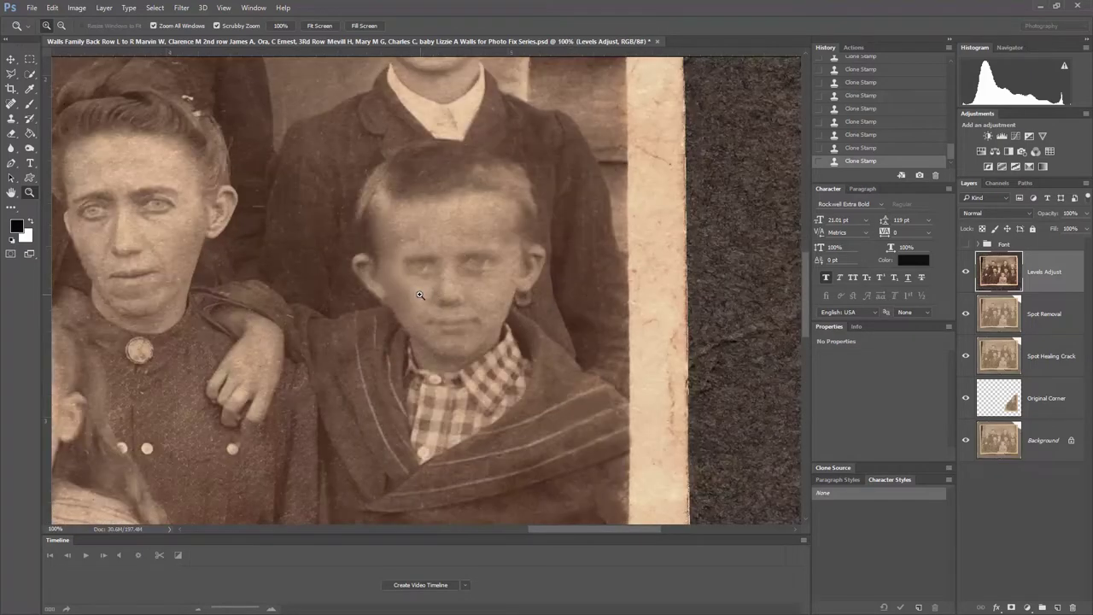
left_click(420, 295)
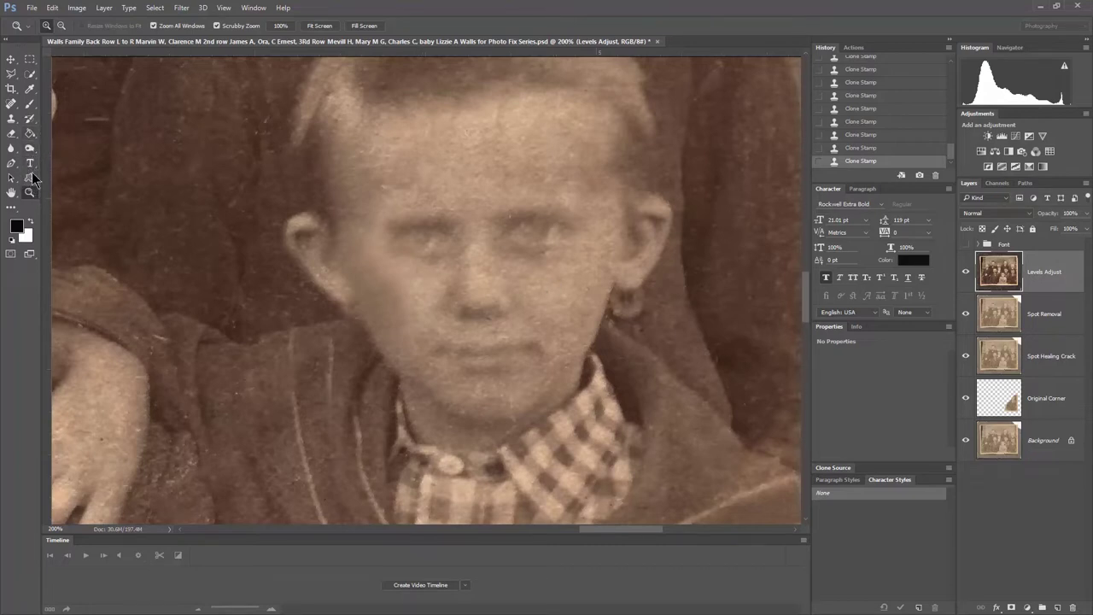
- Select a small round area over the outer part of the boy's left eye with the Lasso, using a 2 px feather
left_click(11, 118)
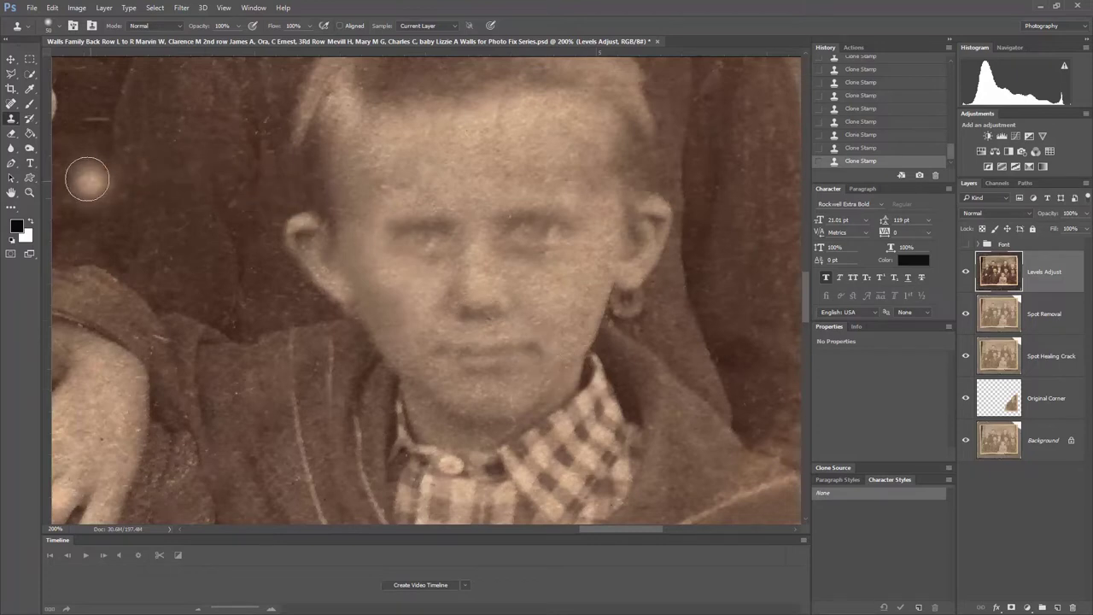
left_click(11, 80)
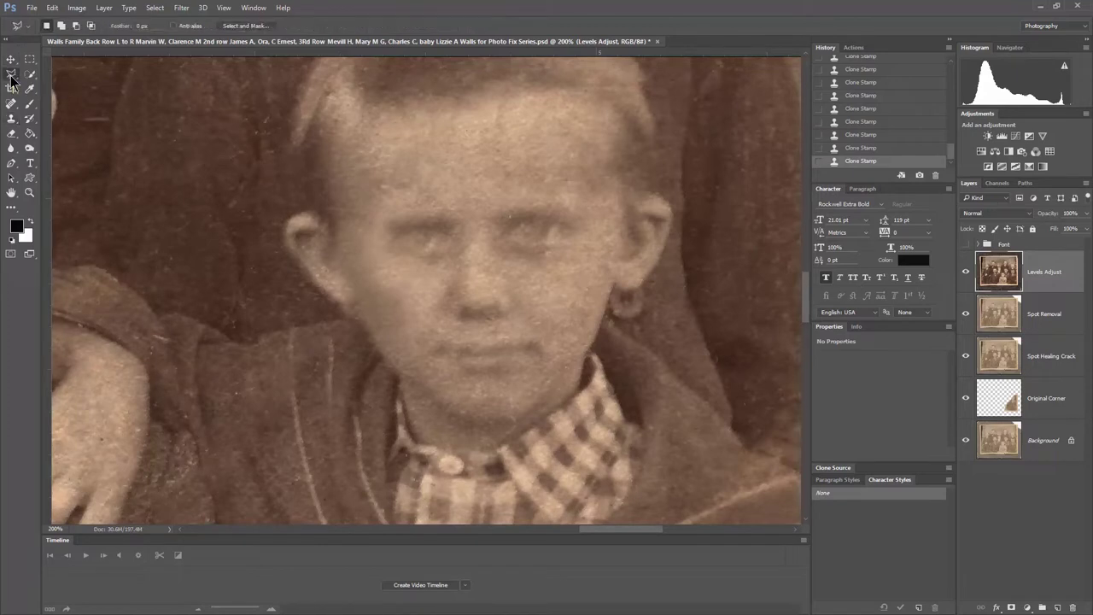
left_click_drag(12, 81, 53, 76)
mouse_move(549, 220)
left_mouse_down()
mouse_move(578, 239)
mouse_move(556, 254)
mouse_move(538, 240)
left_mouse_up()
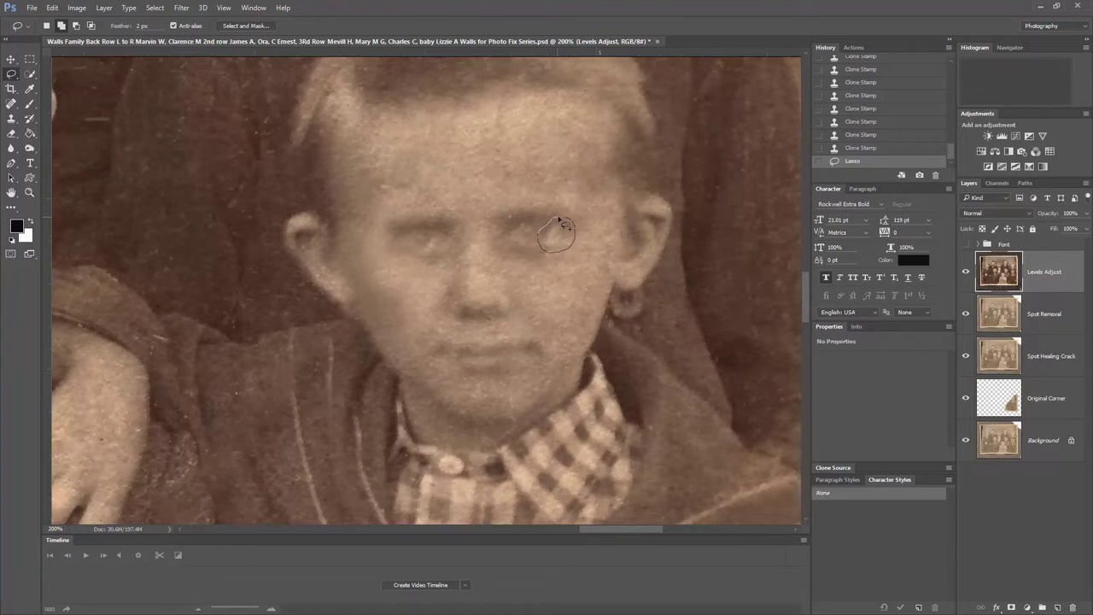
left_click_drag(569, 224, 571, 226)
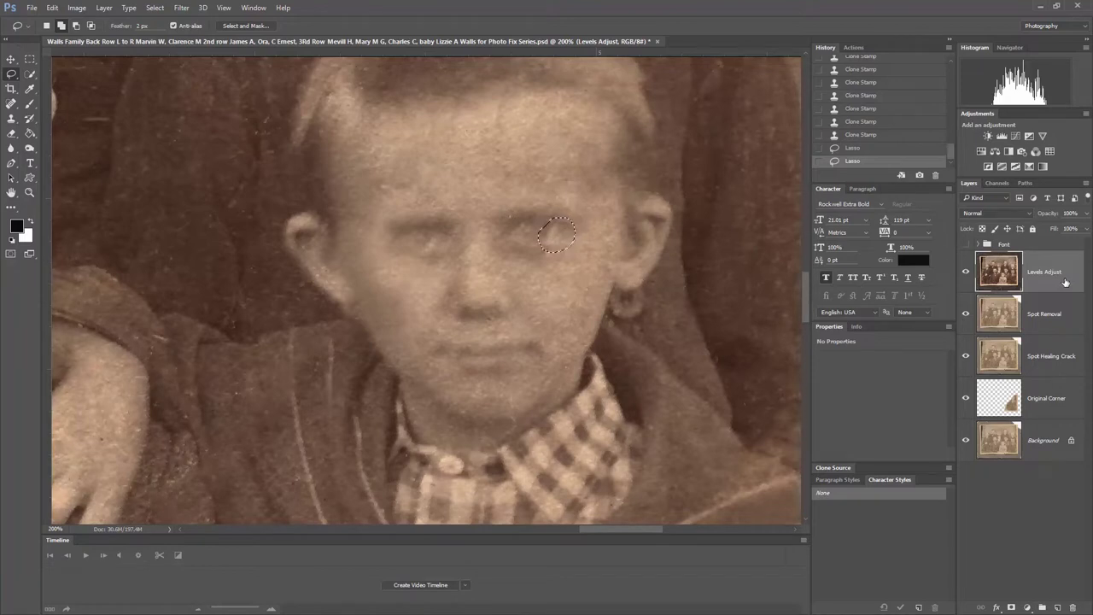
- Copy the selected eye area to a new layer, view it in isolation, and leave only the Levels Adjust layer showing beneath it
key("ctrl+j")
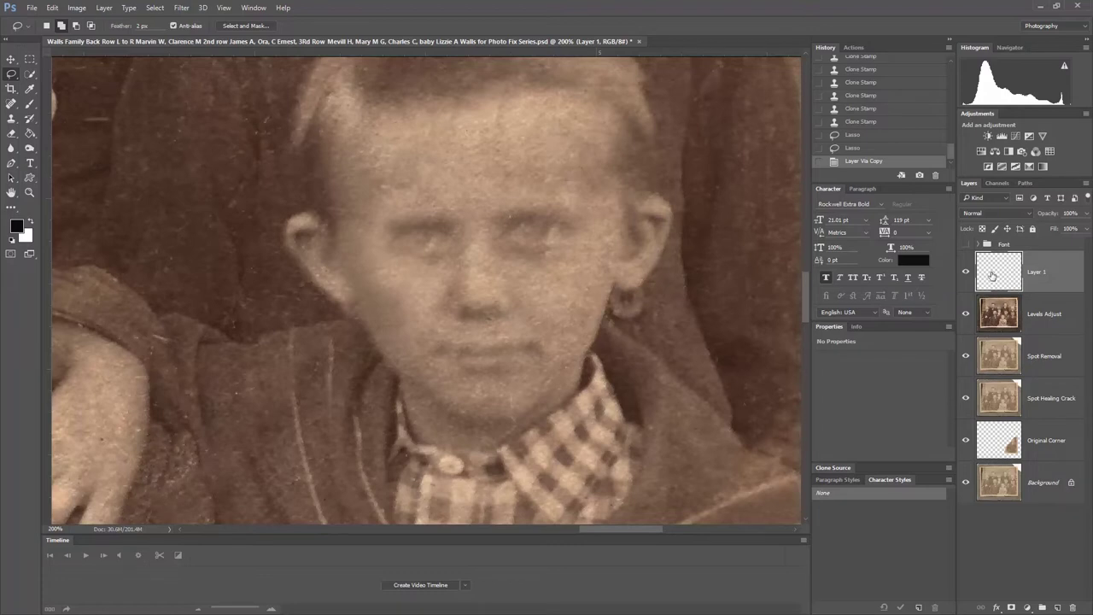
left_click(966, 314)
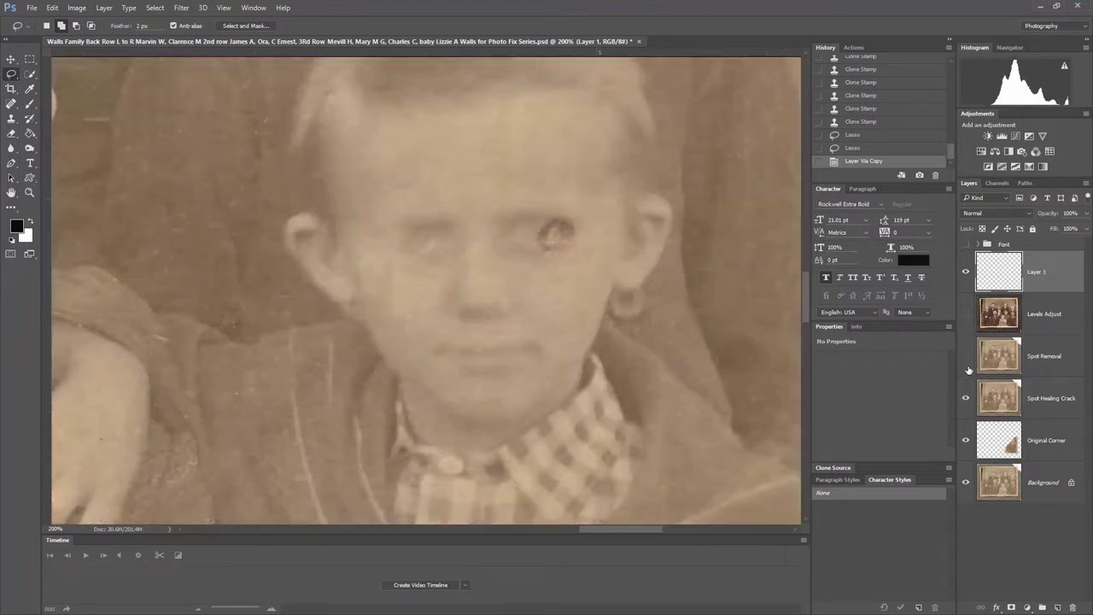
left_click(966, 440)
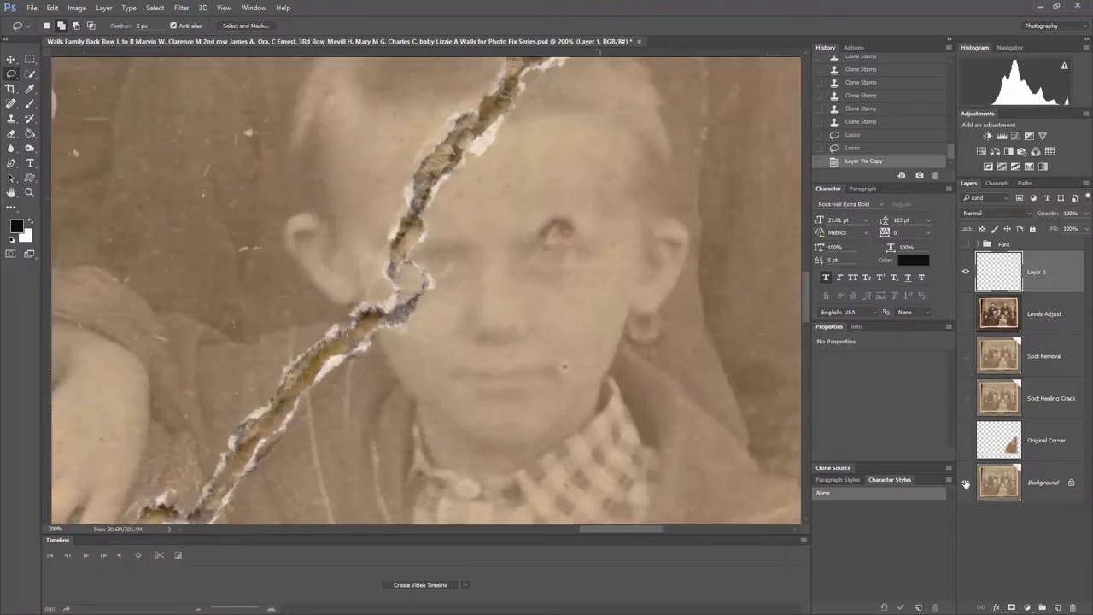
left_click(965, 482)
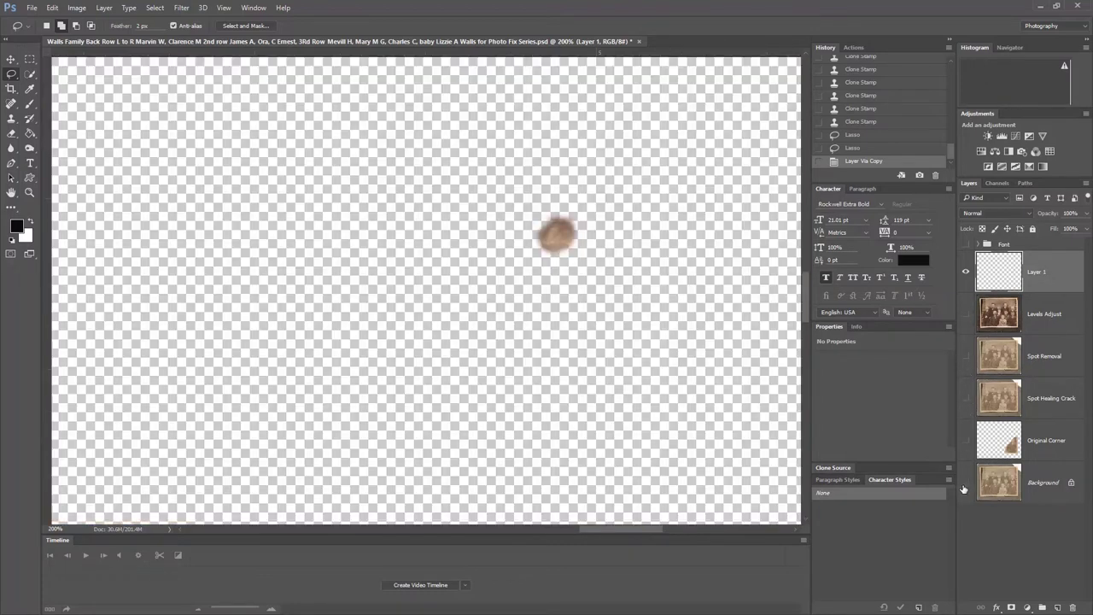
left_click(966, 314)
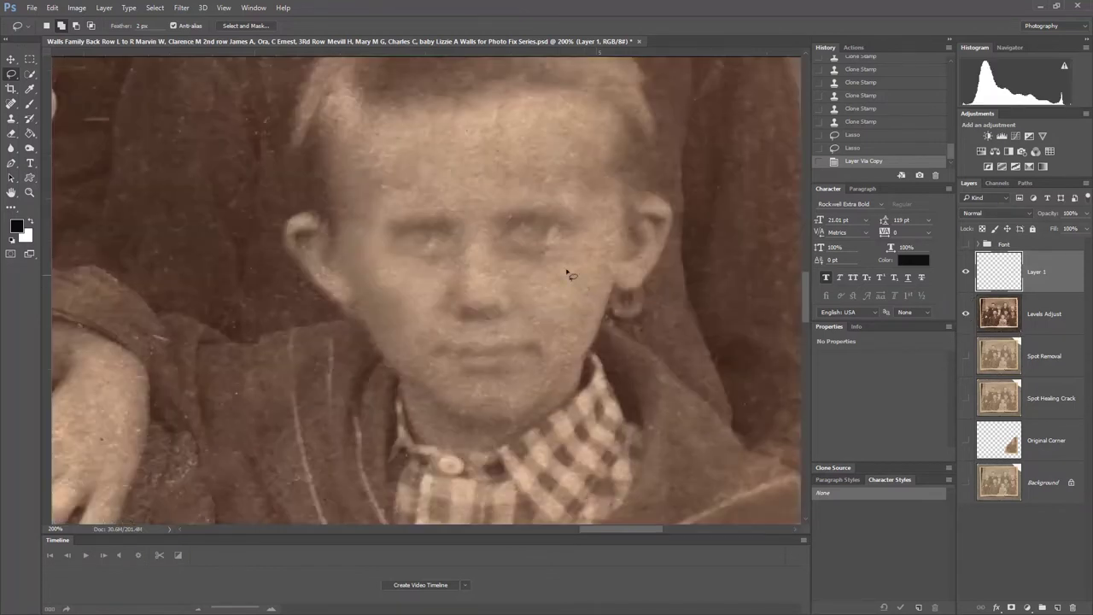
- Move the copied eye patch over the outer part of the boy's right eye, flip it horizontally and fine-tune its position
left_click(10, 62)
left_click_drag(471, 273, 566, 239)
left_click(53, 7)
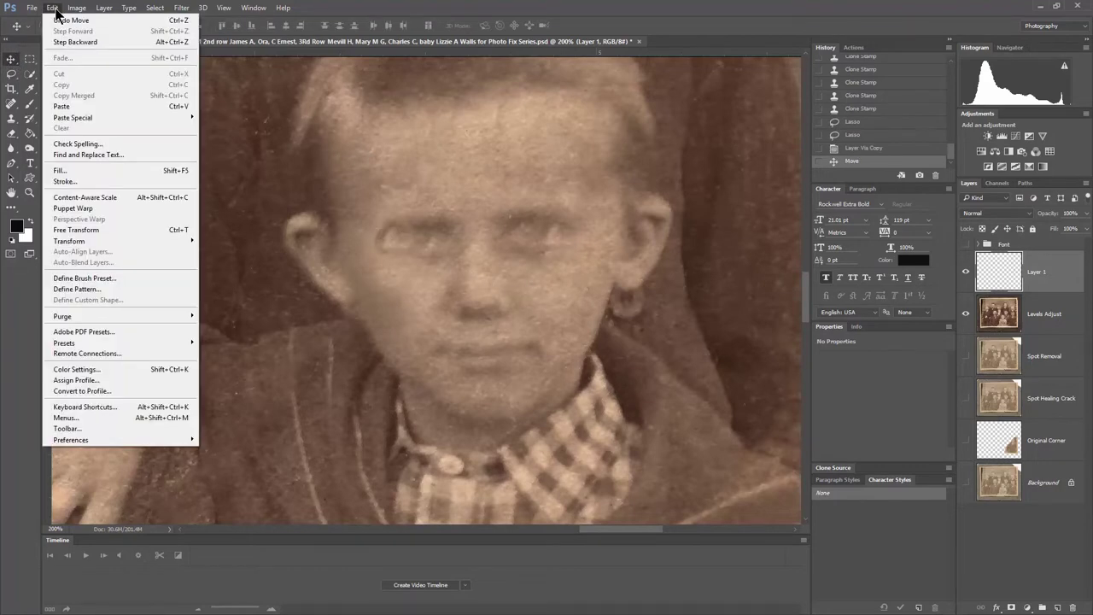
mouse_move(60, 246)
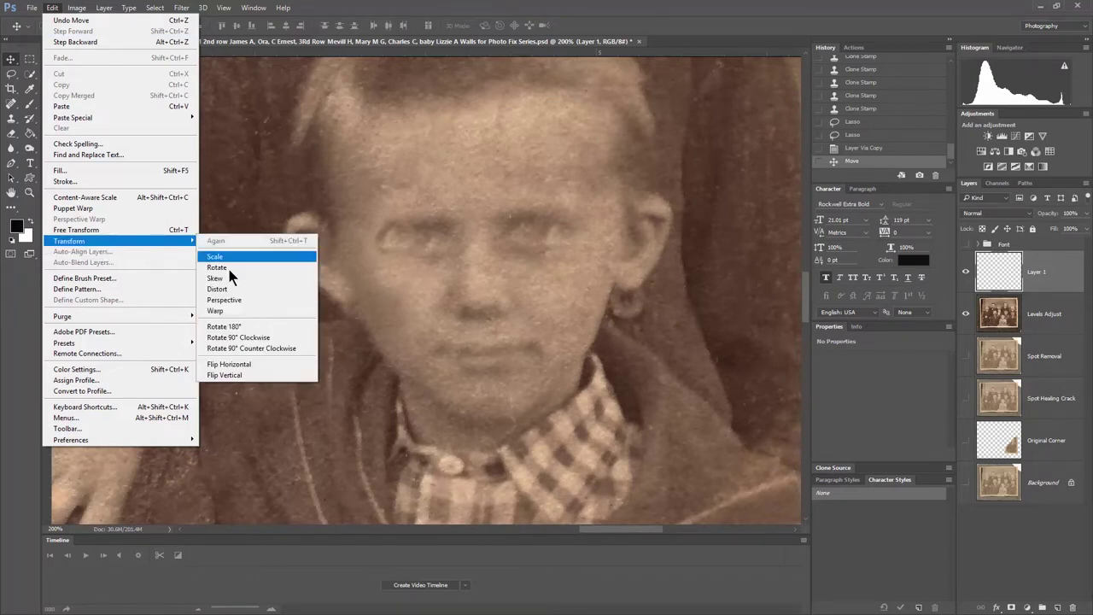
left_click(227, 364)
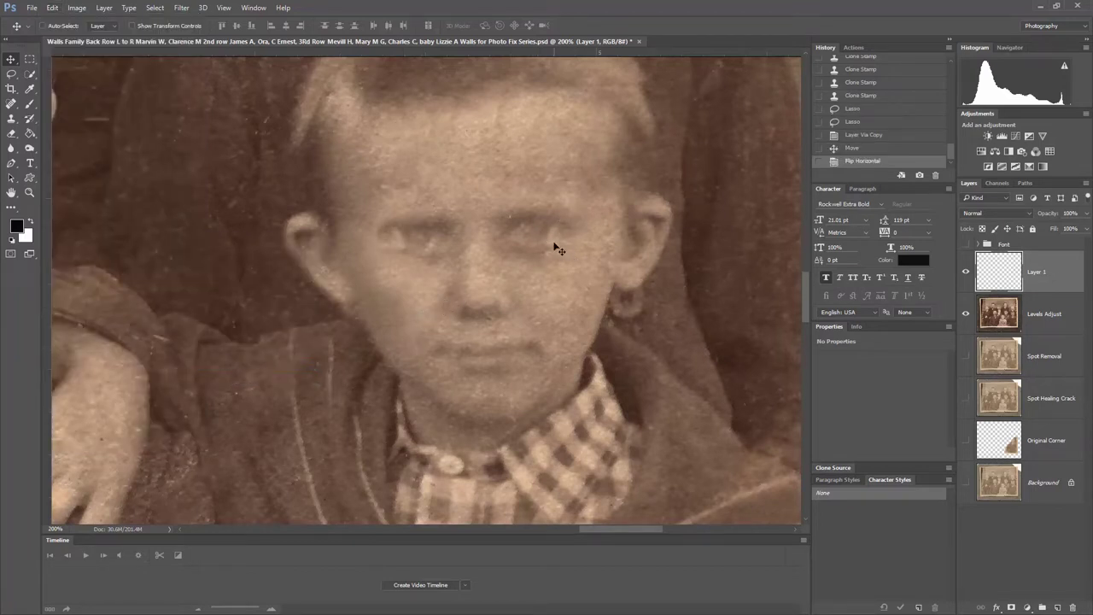
left_click_drag(393, 243, 394, 240)
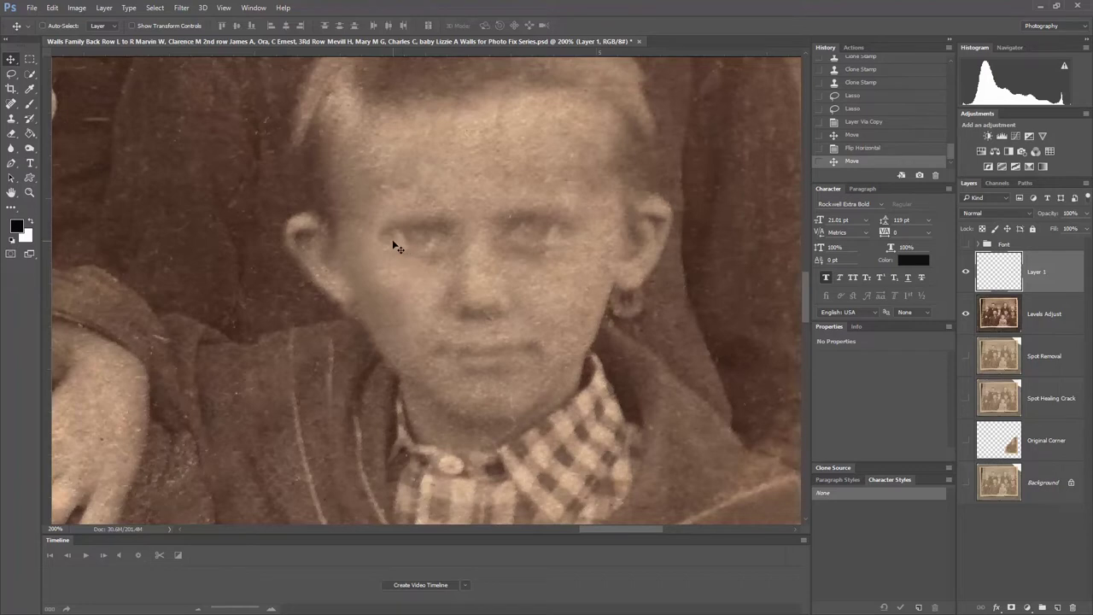
- Erase excess from the patch over the boy's right eye using the Eraser at 15 px
left_click(11, 133)
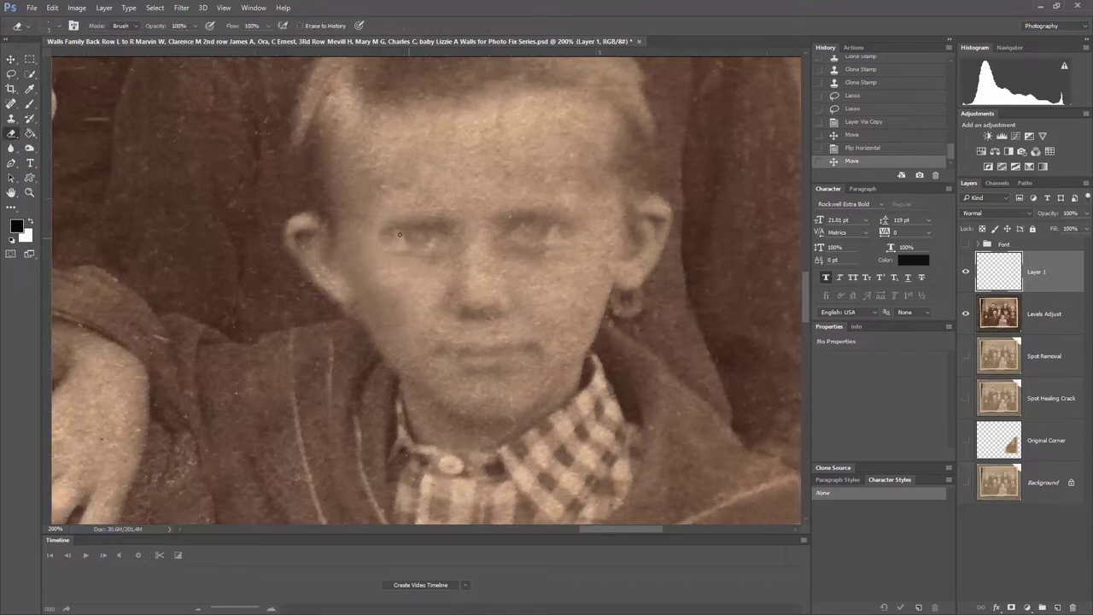
key("bracketright")
left_click_drag(402, 244, 409, 242)
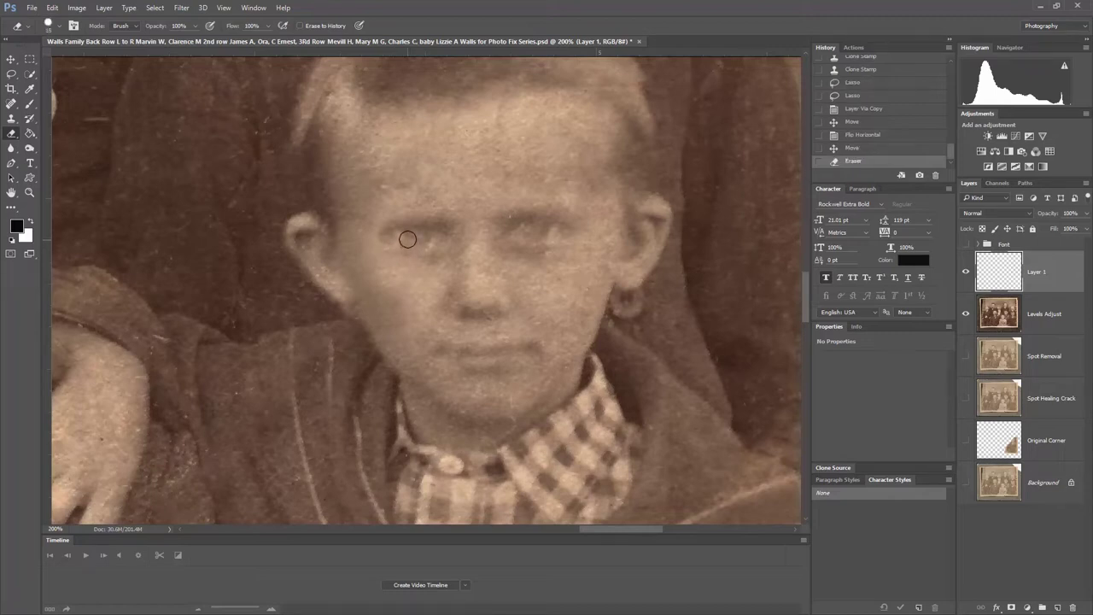
- Set the Eraser's hardness to 0% and blend the edges of the patch around the outer corner of the boy's right eye
left_click(60, 27)
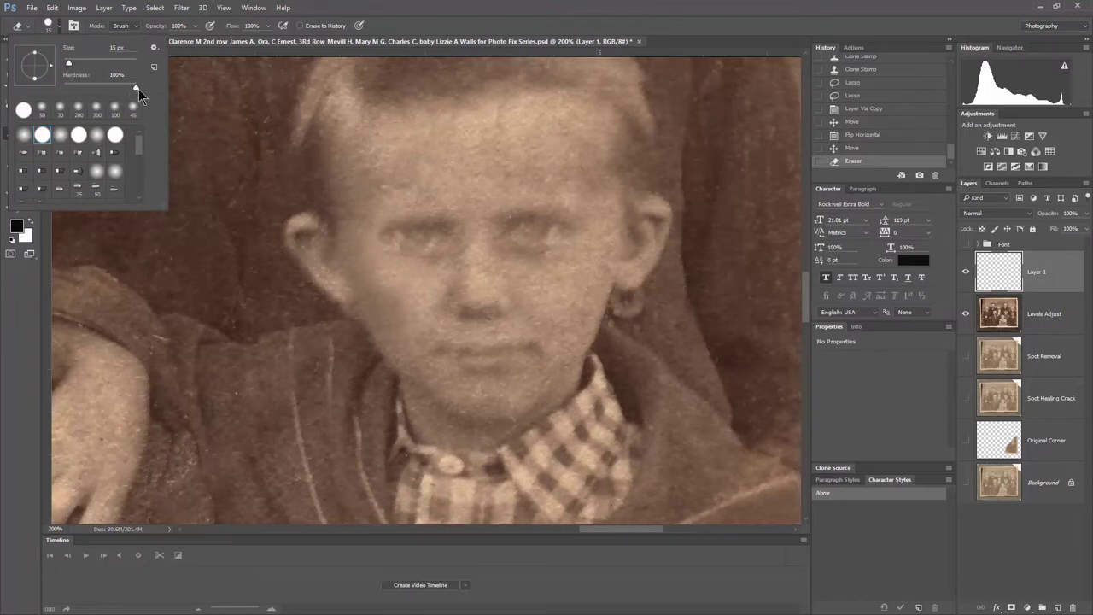
left_click_drag(134, 86, 47, 86)
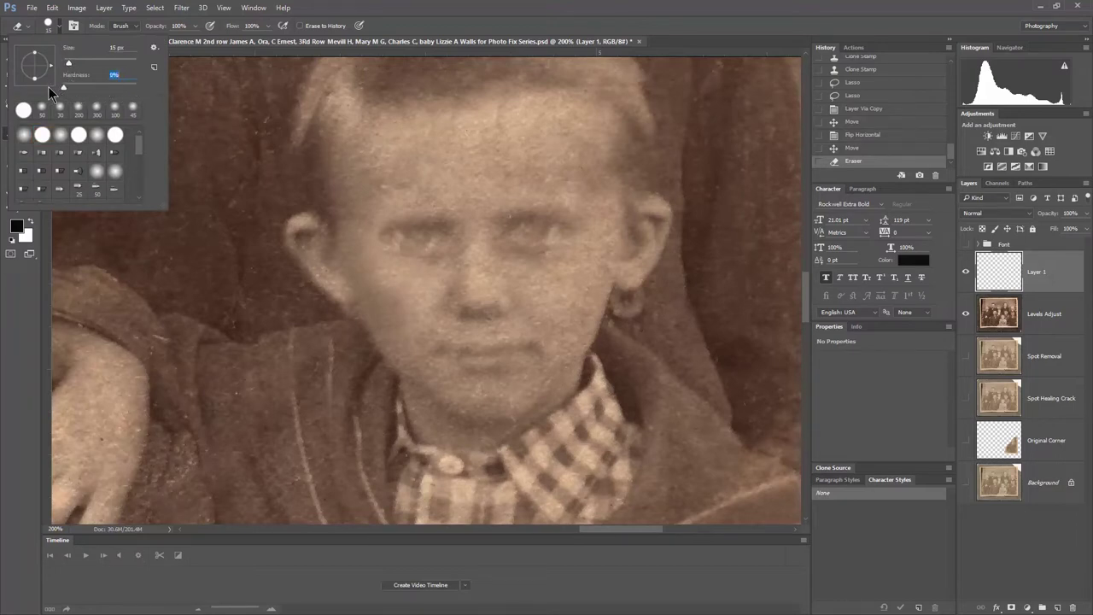
left_click(408, 242)
left_click(406, 248)
left_click(403, 236)
left_click(399, 239)
left_click(402, 248)
left_click(409, 257)
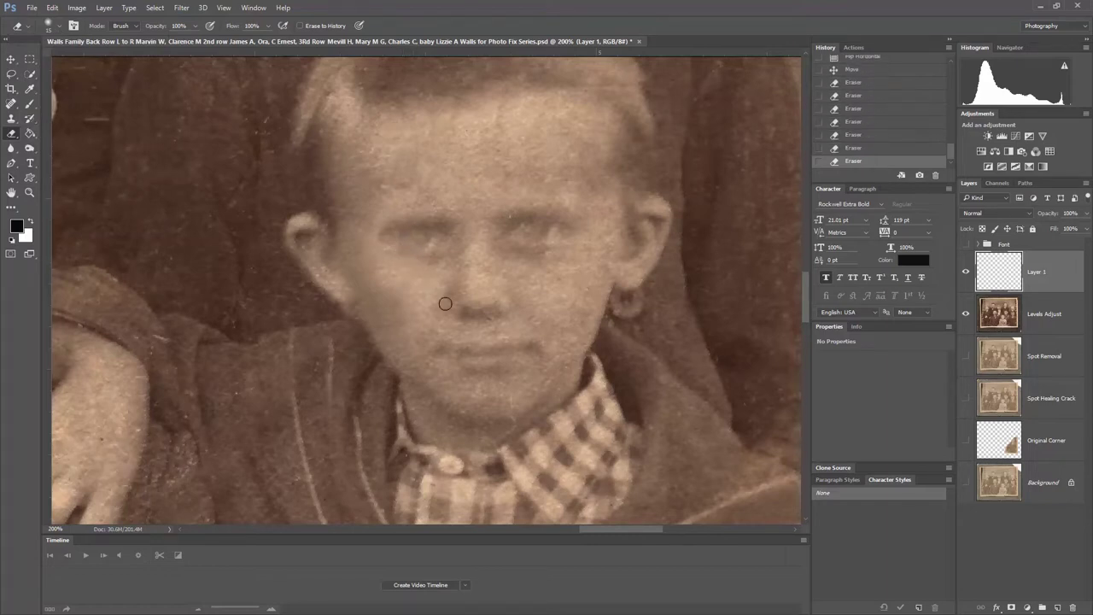
left_click(398, 241)
left_click(401, 248)
- Nudge the softened patch into alignment with the boy's right eye
left_click(11, 60)
left_click_drag(397, 246, 398, 245)
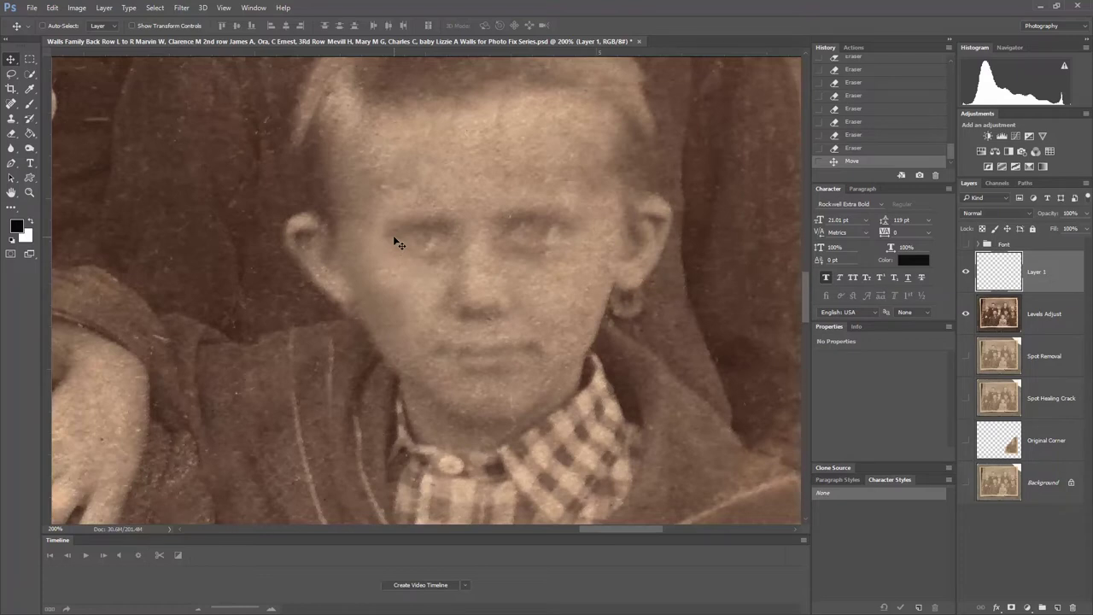
left_click_drag(393, 239, 395, 238)
- Compare the retouched photograph with the original Background layer, at full-photo size and on the boy's face at 200%
left_click(29, 192)
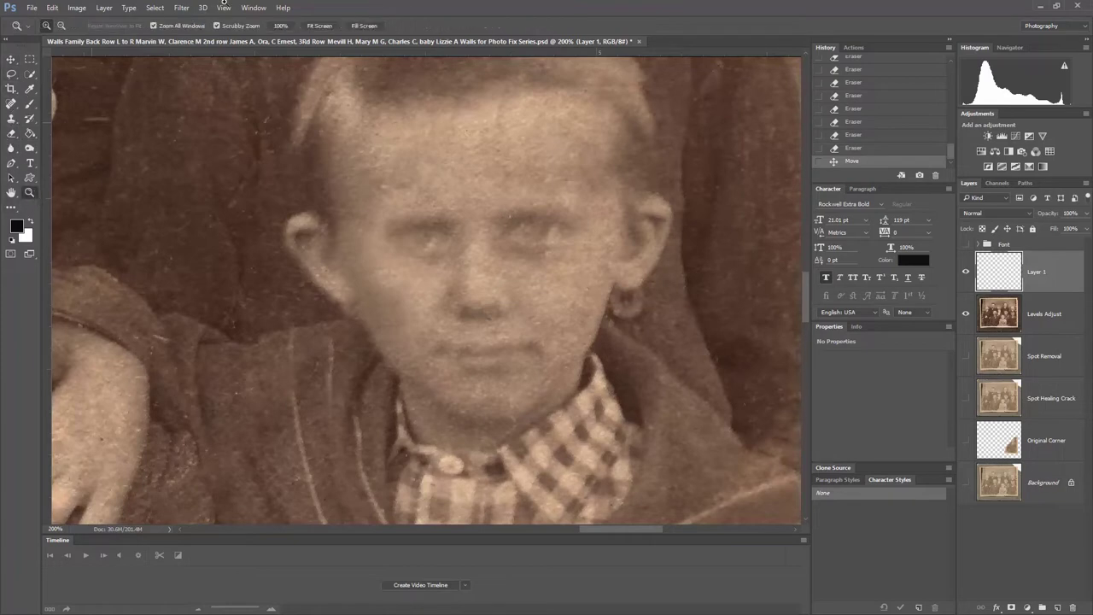
left_click(317, 25)
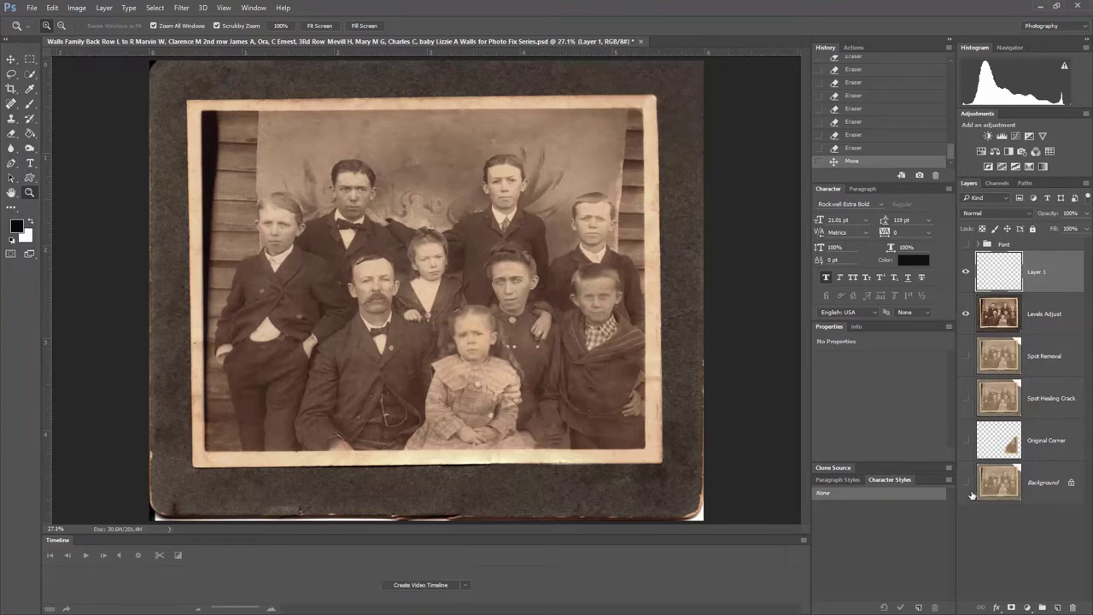
left_click(967, 314)
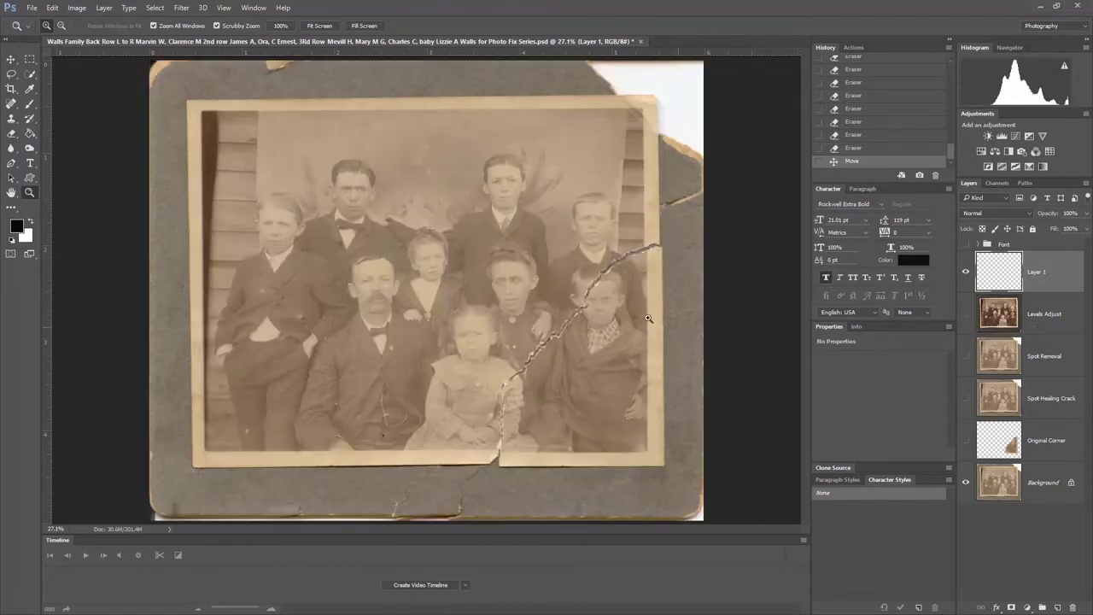
left_click(596, 309)
left_click(416, 279)
left_click(416, 279)
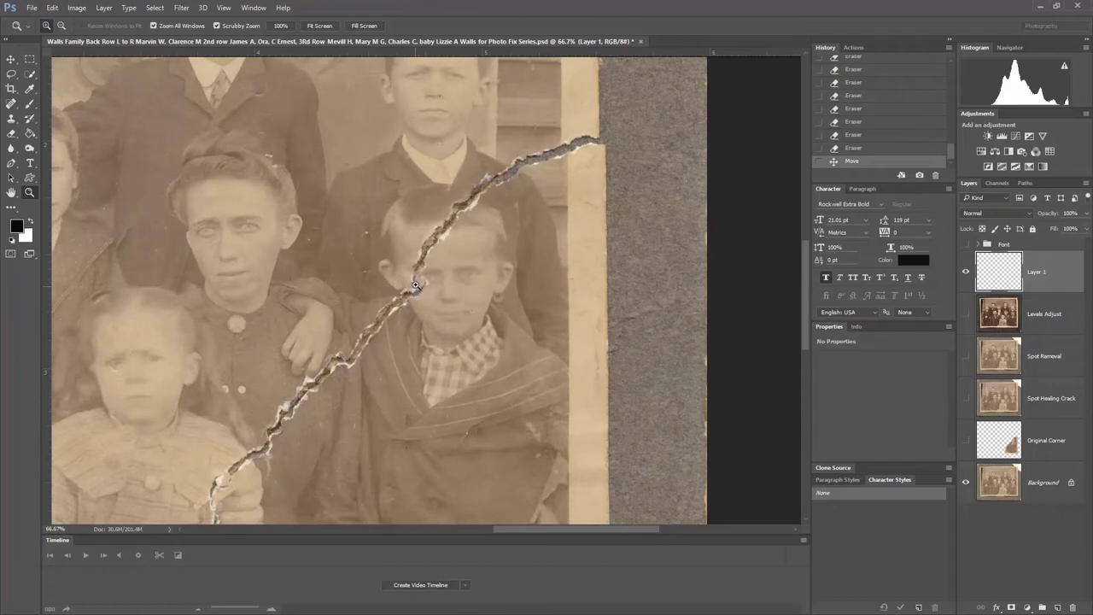
left_click(418, 287)
left_click(418, 284)
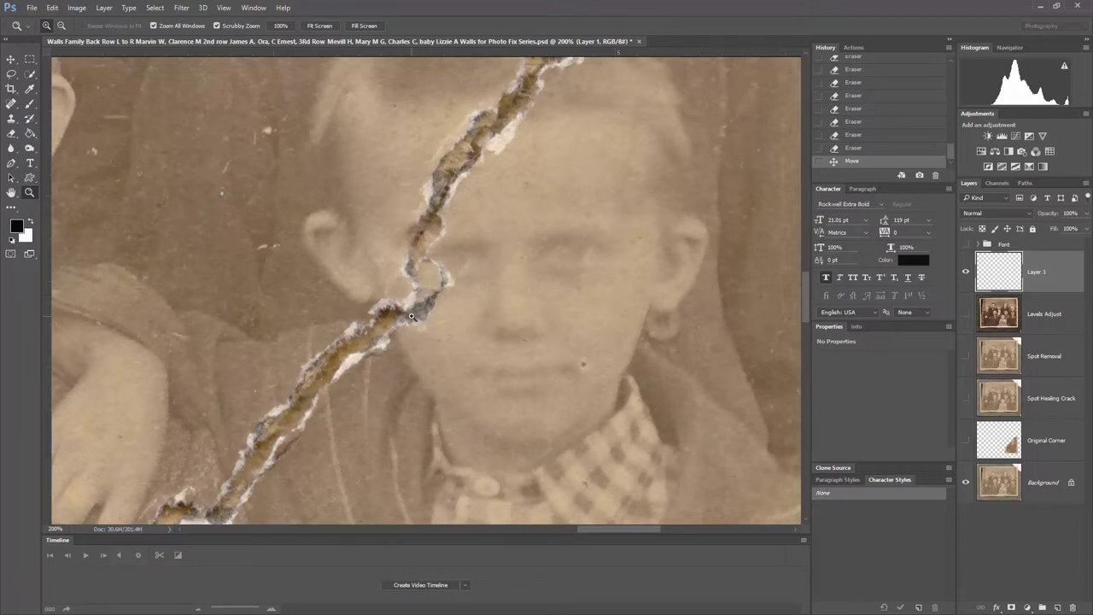
left_click(966, 313)
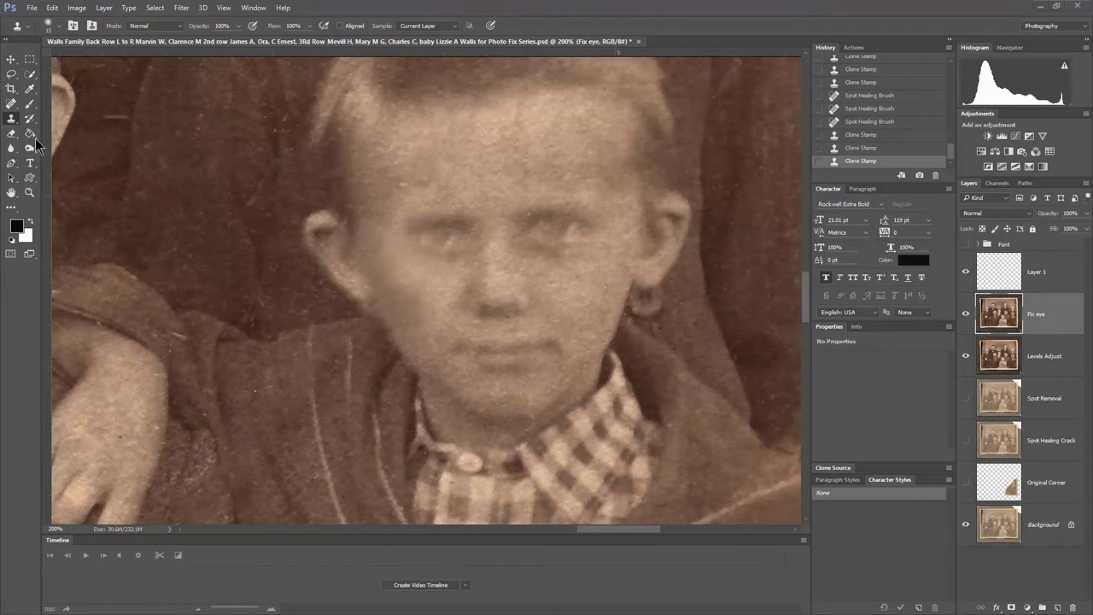
- Retouch the outer corner of the boy's right eye and the skin below it with the Clone Stamp on the Fix eye layer
left_click(419, 229, "alt")
left_click(412, 234)
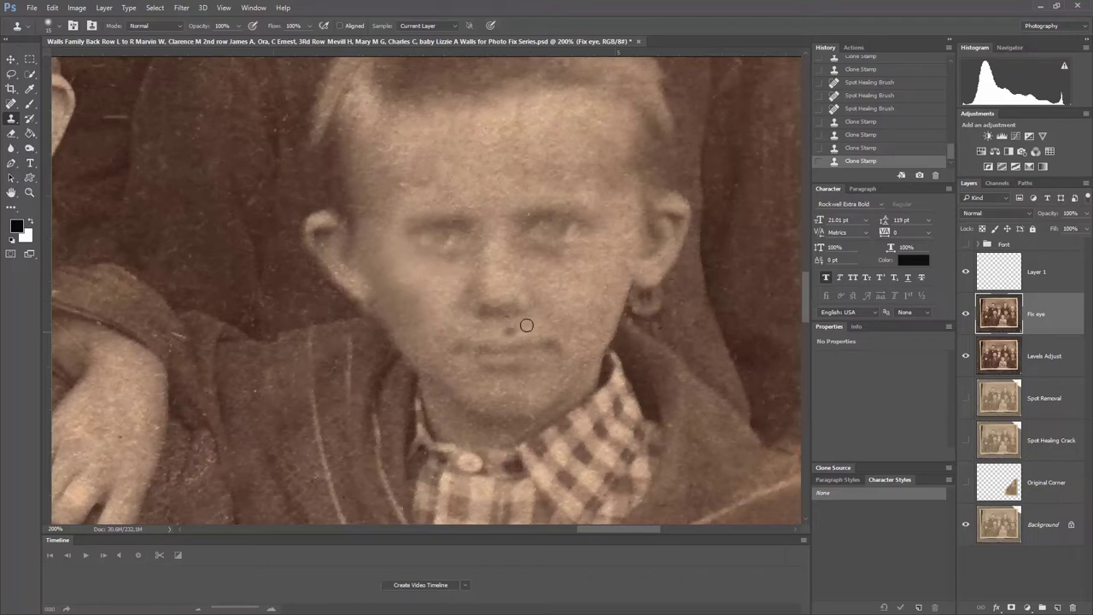
left_click(416, 249)
left_click(400, 246)
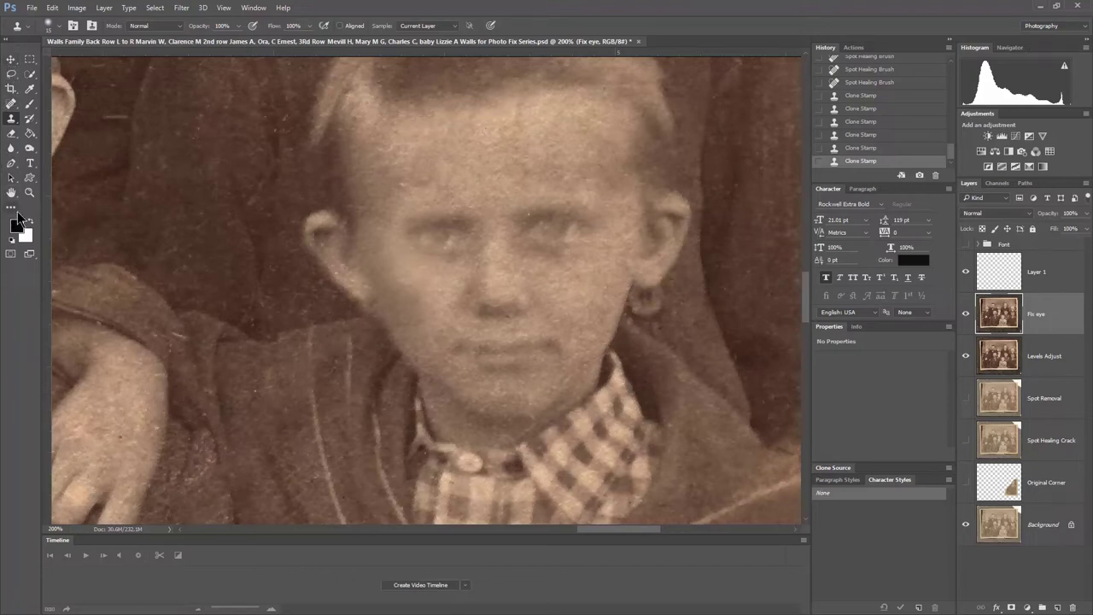
- Check the eye retouch at full-photo size and undo the last two Clone Stamp strokes
left_click(29, 192)
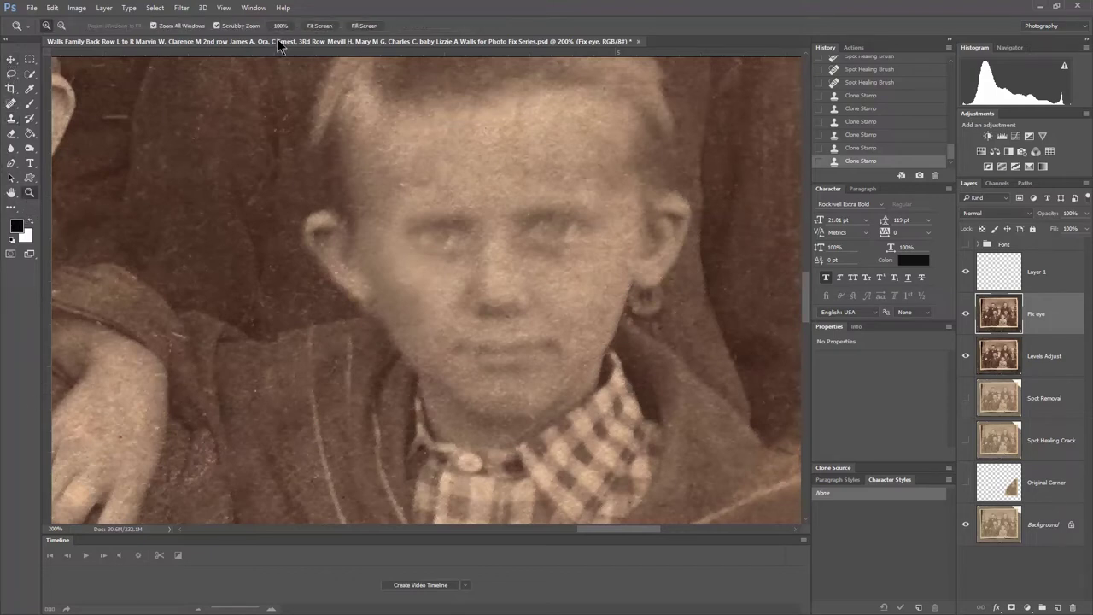
left_click(320, 26)
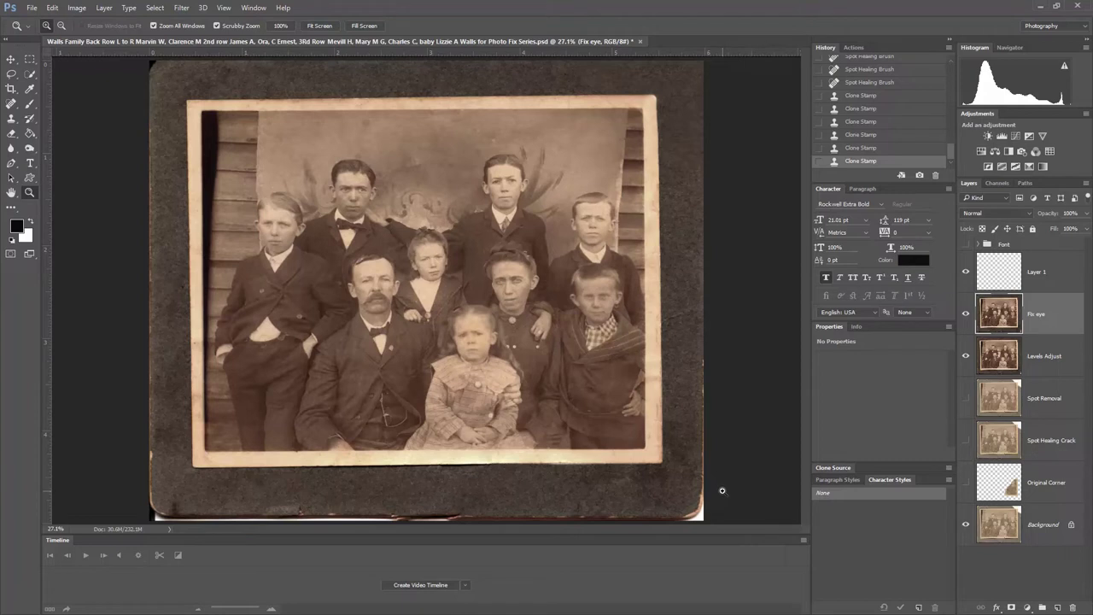
key("ctrl+alt+z")
key("ctrl+alt+z")
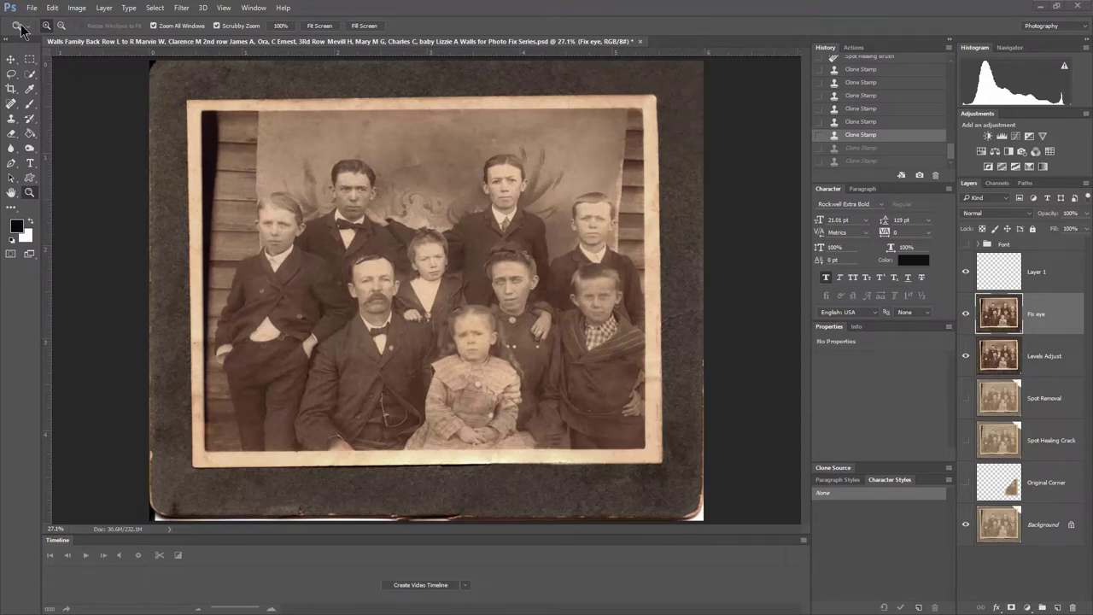
- Select the bottom-right corner of the photo mount as a triangle with the Polygonal Lasso, using a 0 px feather
left_click(11, 78)
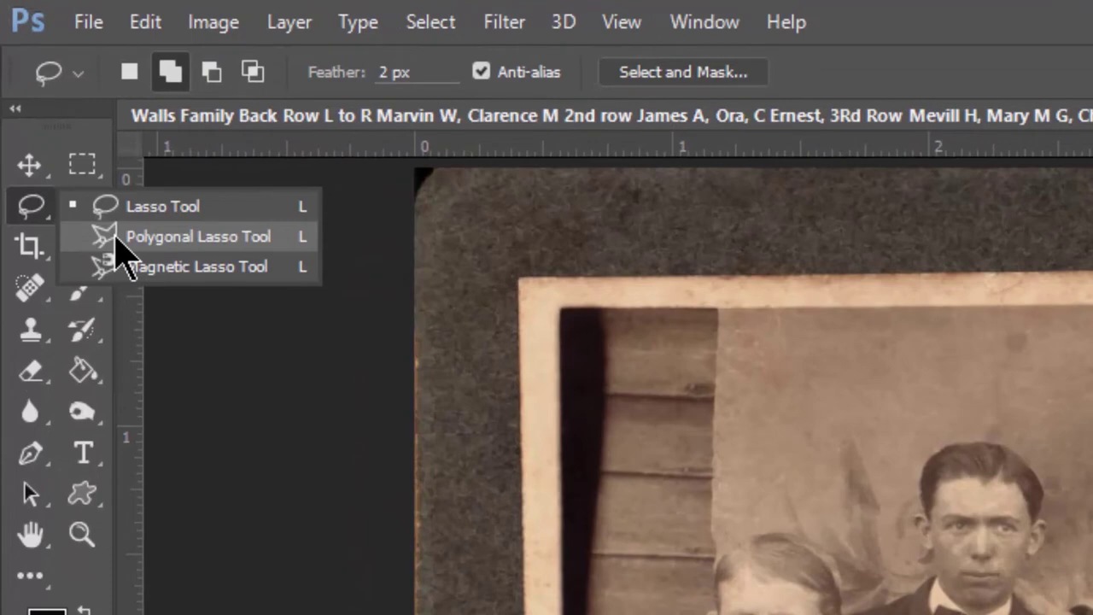
left_click(116, 239)
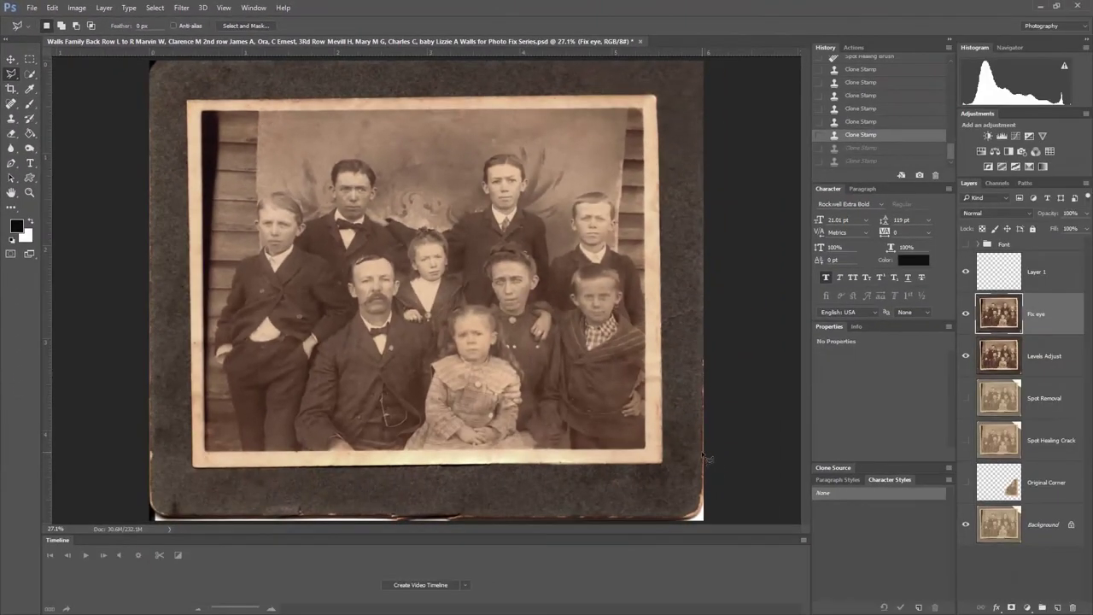
left_click(702, 454)
left_click(706, 517)
left_click(706, 456)
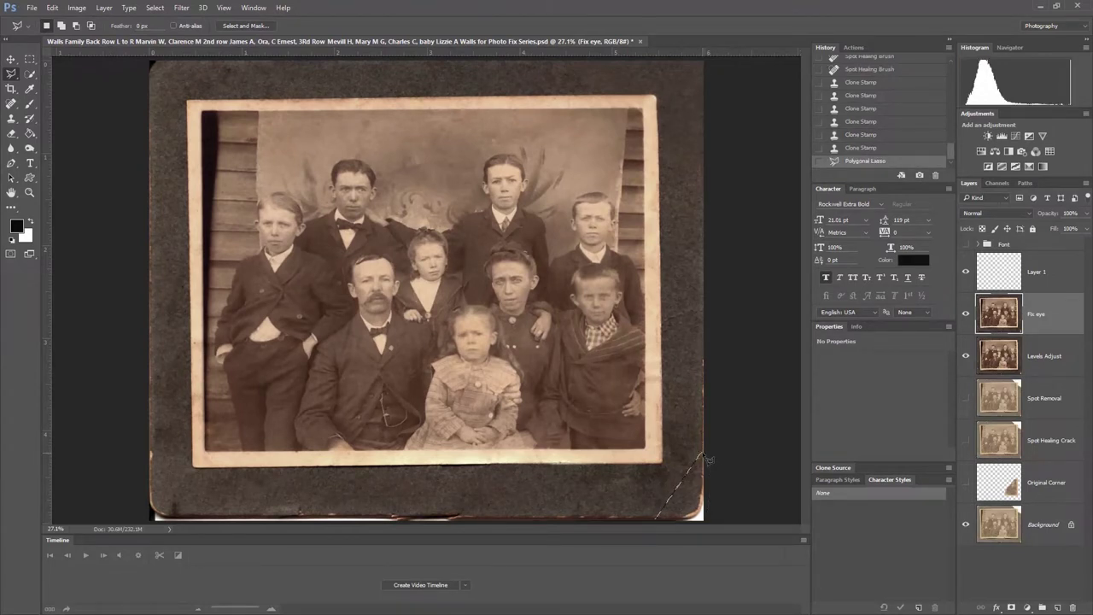
- Copy the selected mount corner to a new layer and hide all the other layers
key("ctrl+j")
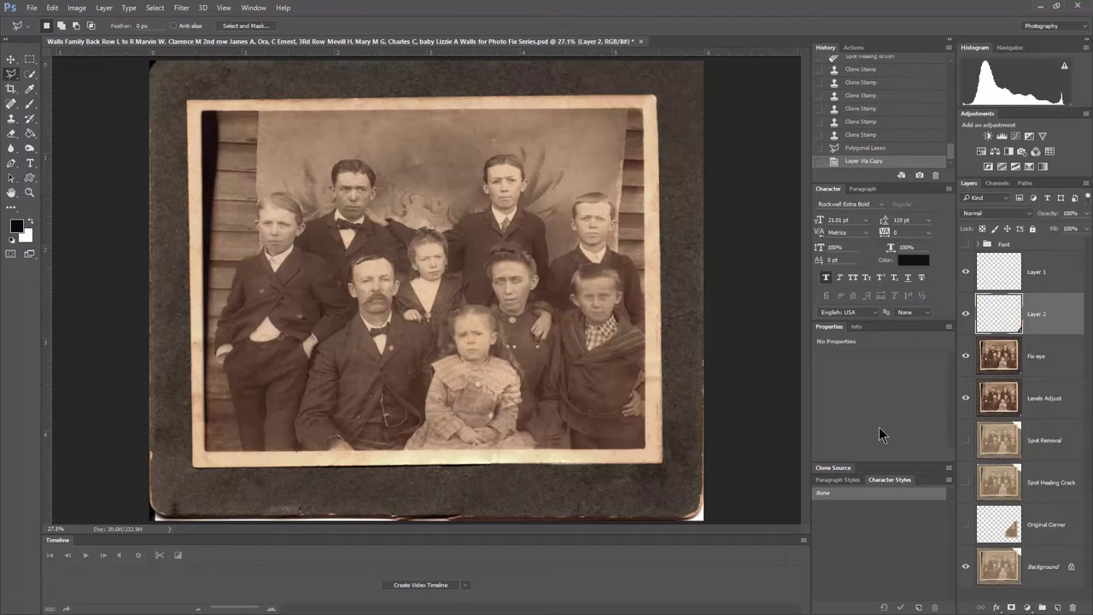
left_click_drag(968, 359, 966, 398)
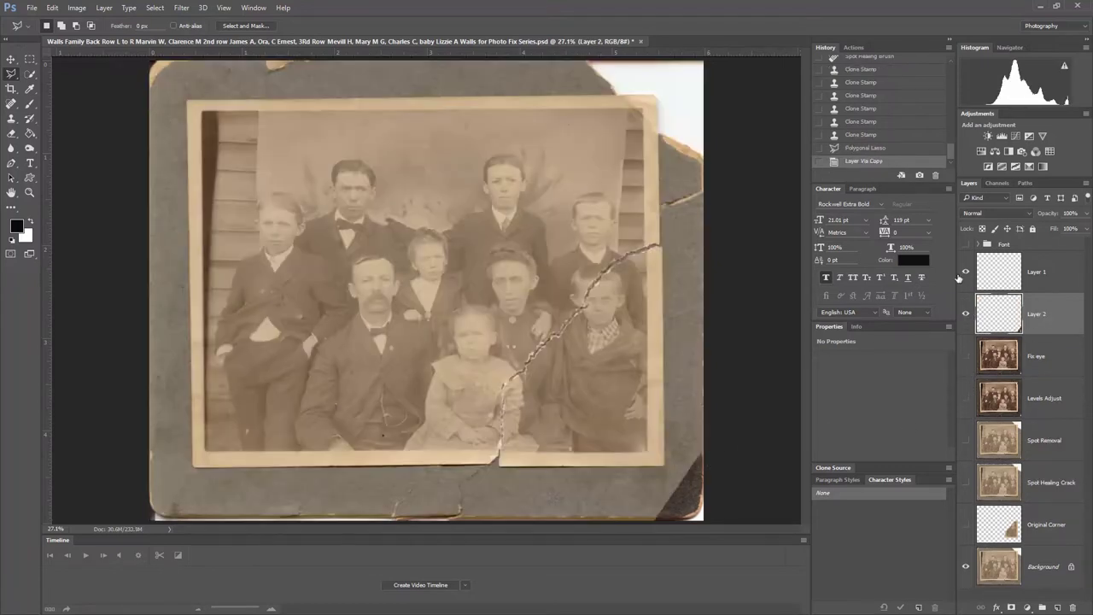
left_click(967, 572)
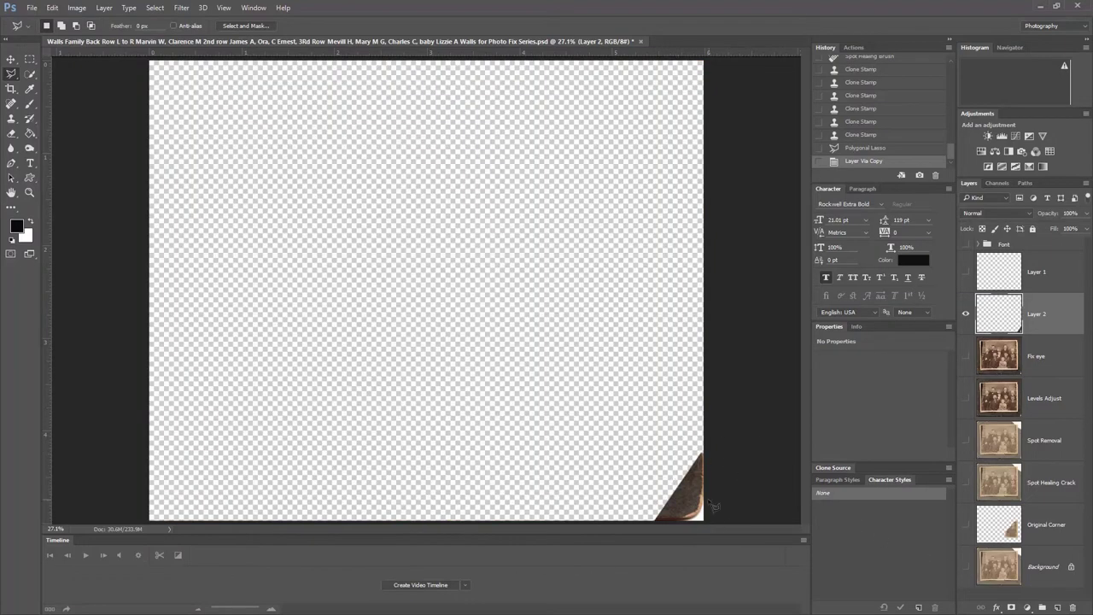
- Fit the copied mount corner on Layer 2 into the photo's top-right corner, rotated about 90° counter-clockwise with Free Transform
left_click(11, 59)
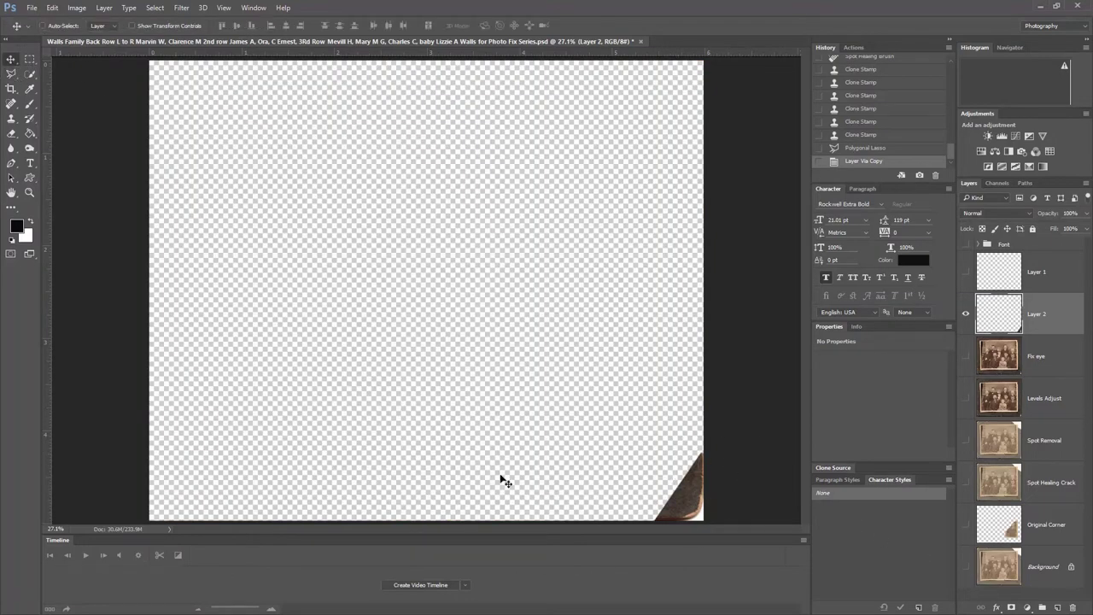
left_click_drag(678, 494, 674, 110)
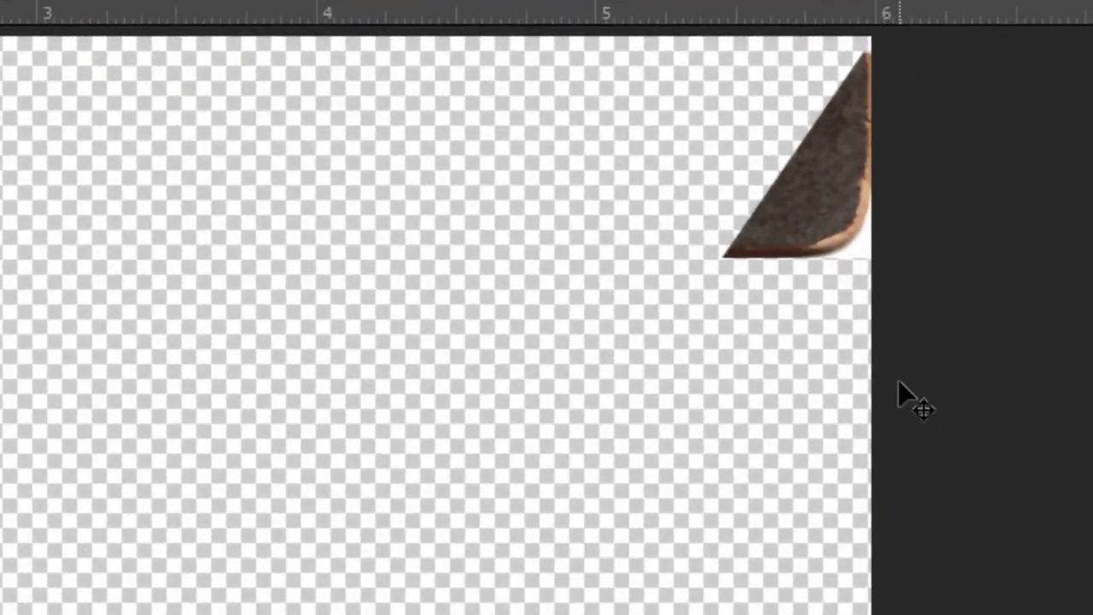
key("ctrl+t")
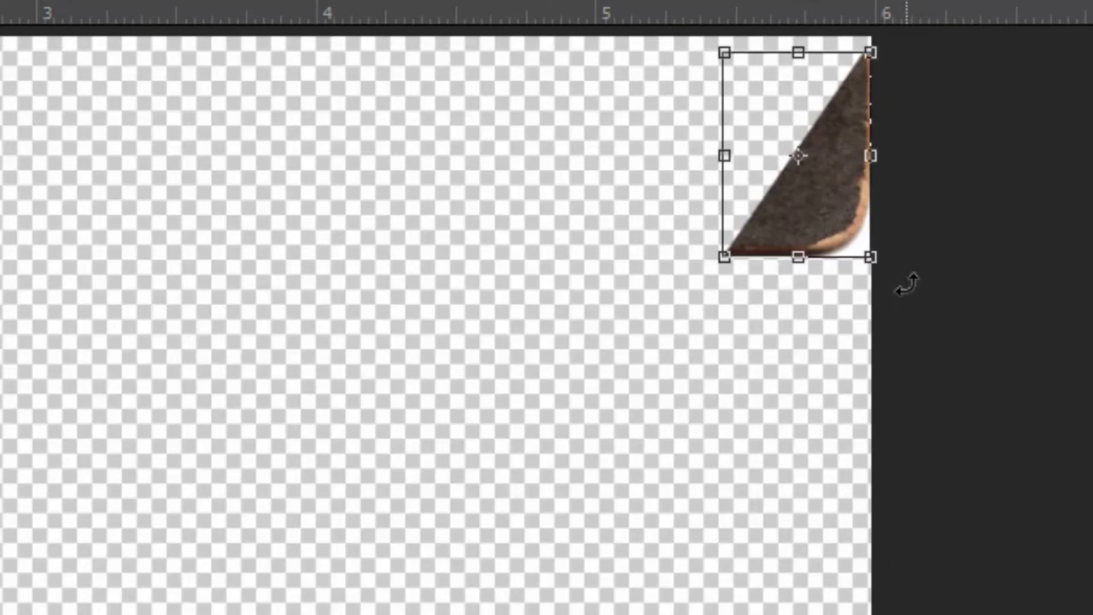
left_click_drag(906, 285, 888, 89)
left_click_drag(825, 129, 796, 106)
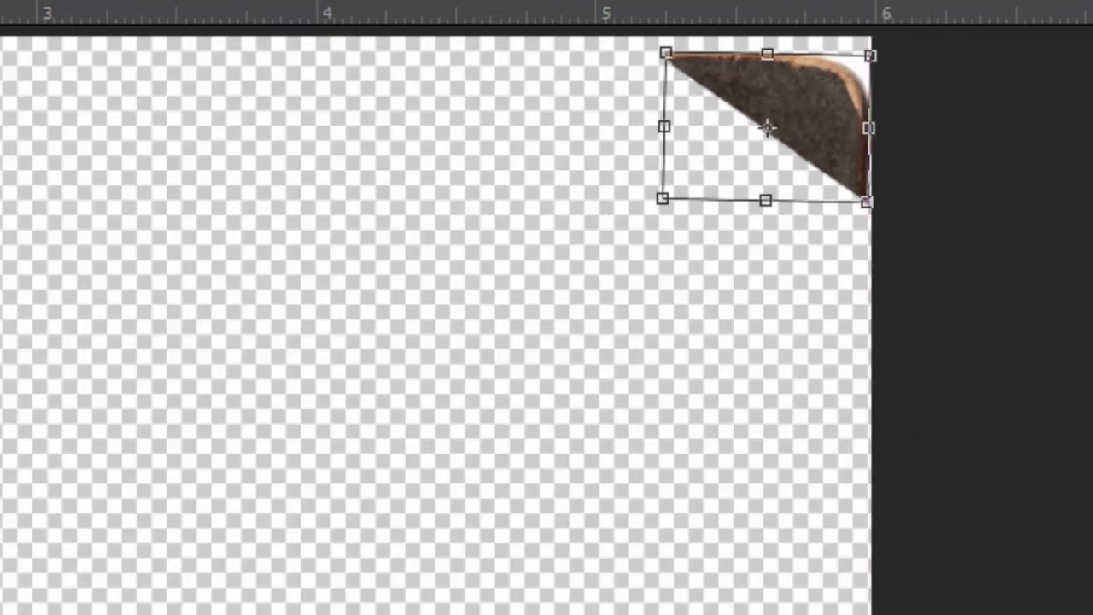
key("Return")
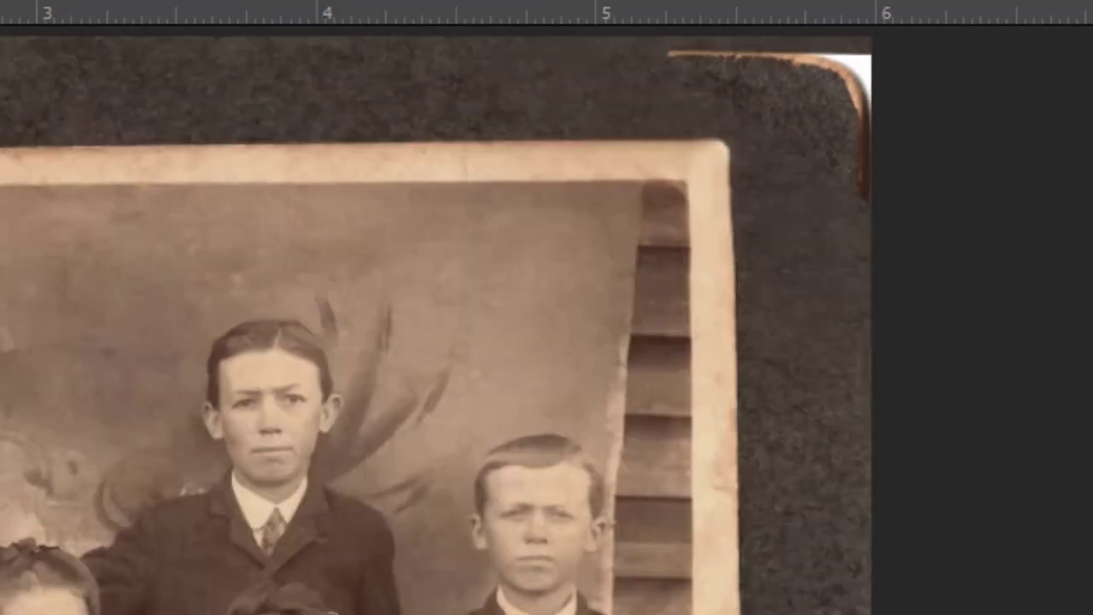
left_click_drag(815, 120, 819, 110)
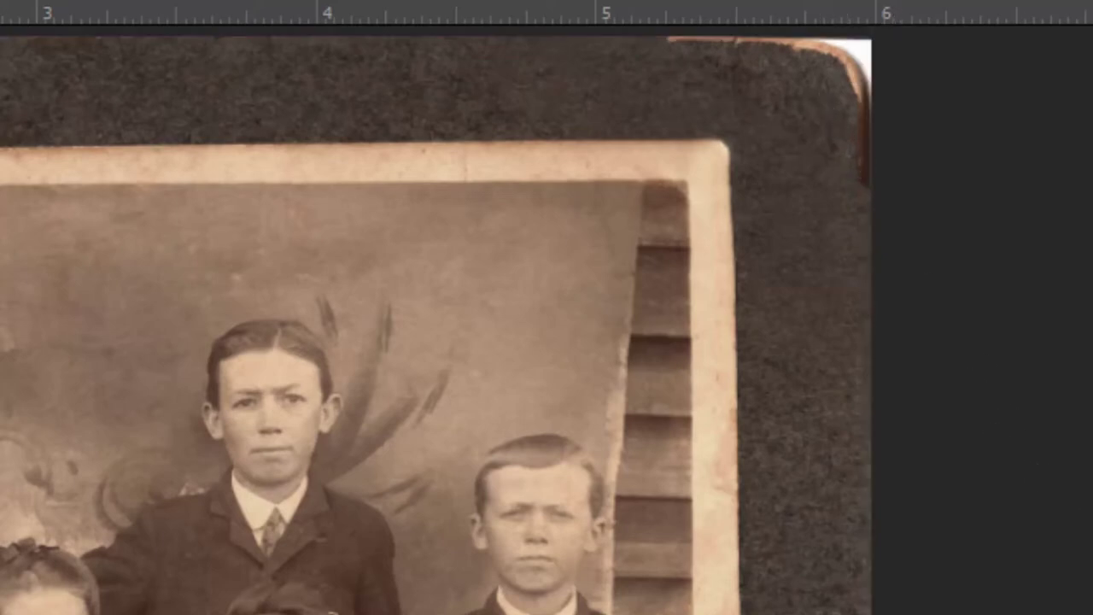
left_click_drag(857, 89, 856, 88)
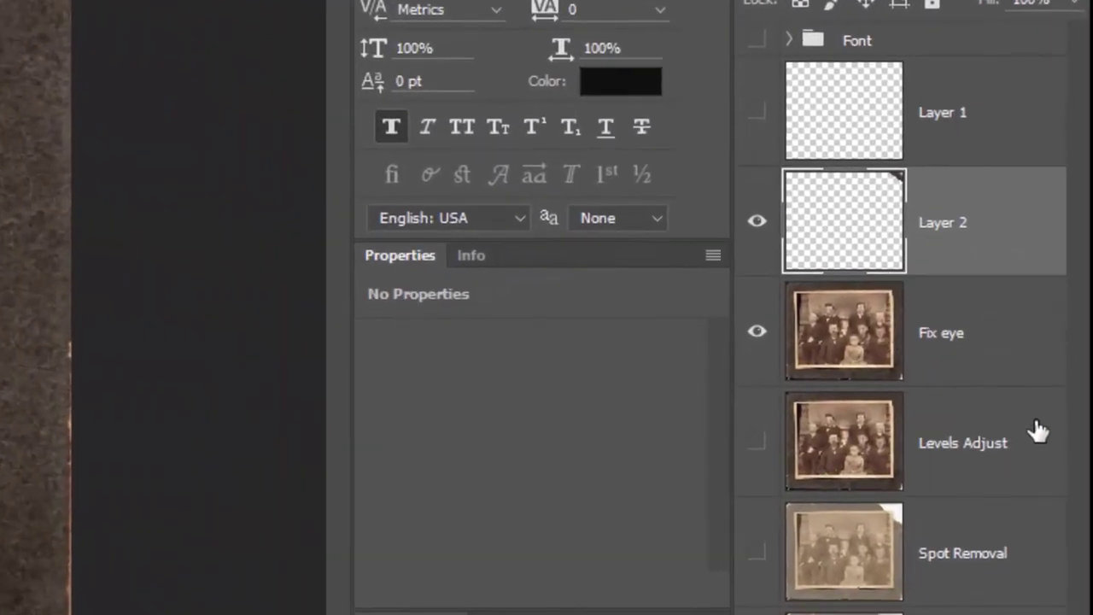
- Merge Layer 2 with the Fix eye layer below it
left_click(777, 334)
left_click(756, 335)
left_click(1000, 350, "shift")
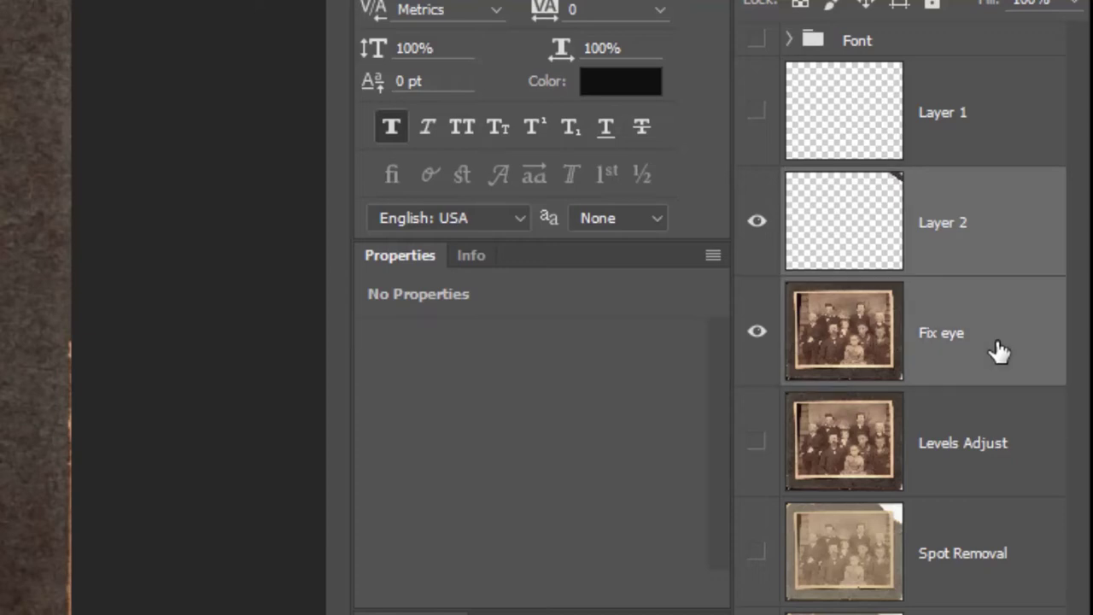
right_click(1000, 350)
left_click(659, 549)
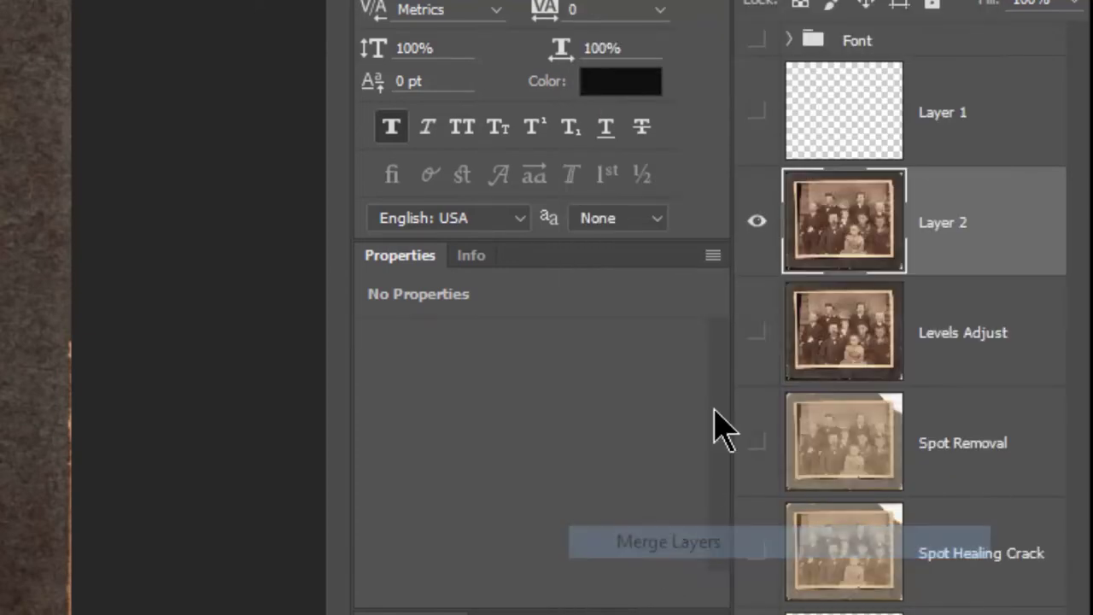
- Show Layer 1 and the combined Layer 2 and merge them into one layer
left_click(752, 115, "alt")
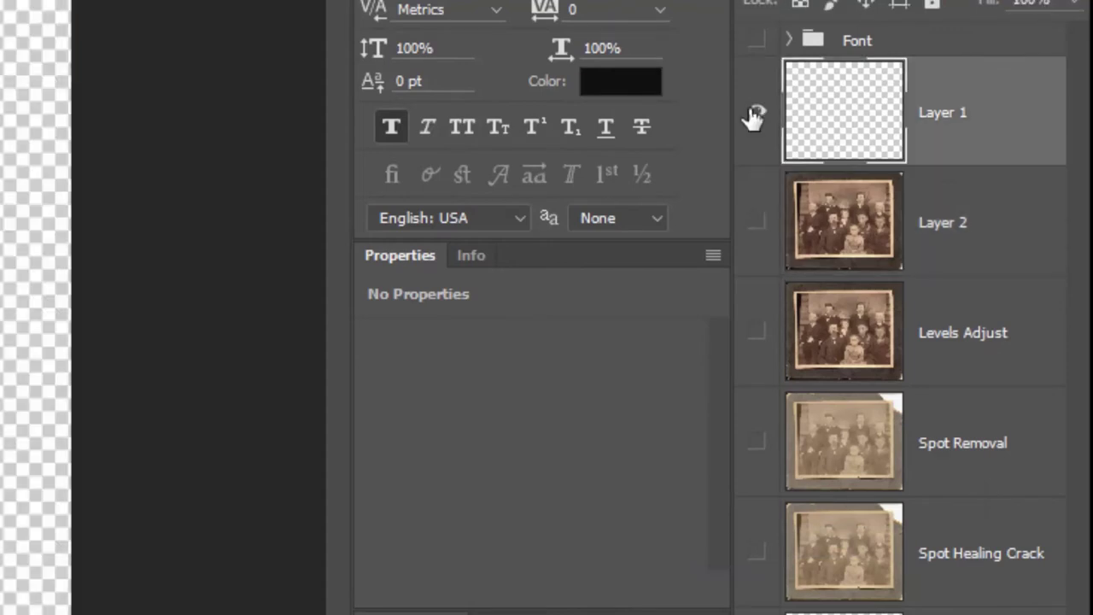
left_click(756, 224)
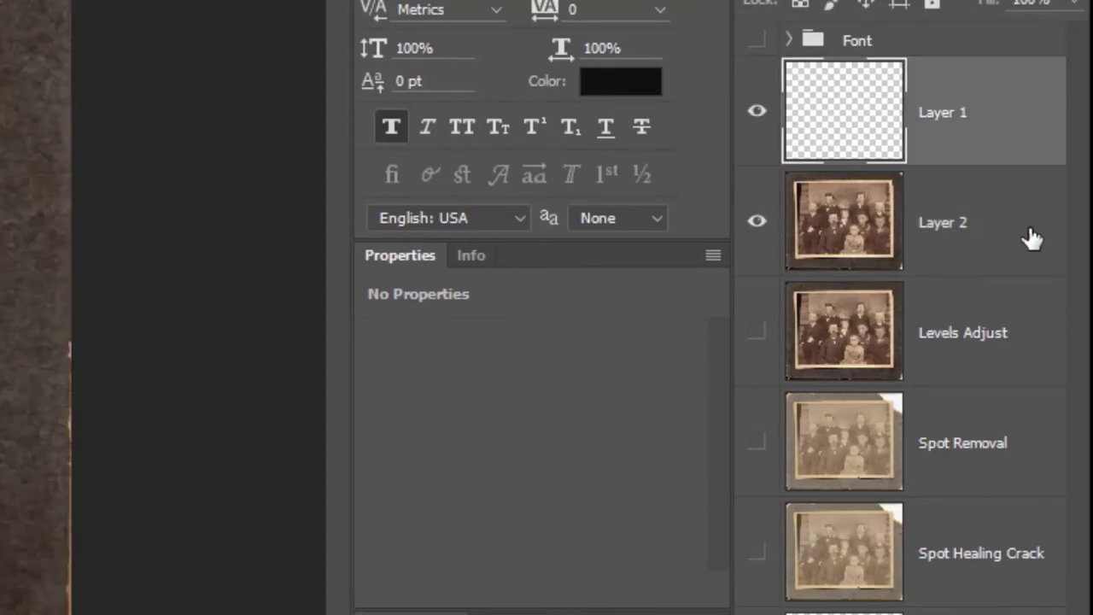
left_click(982, 218, "shift")
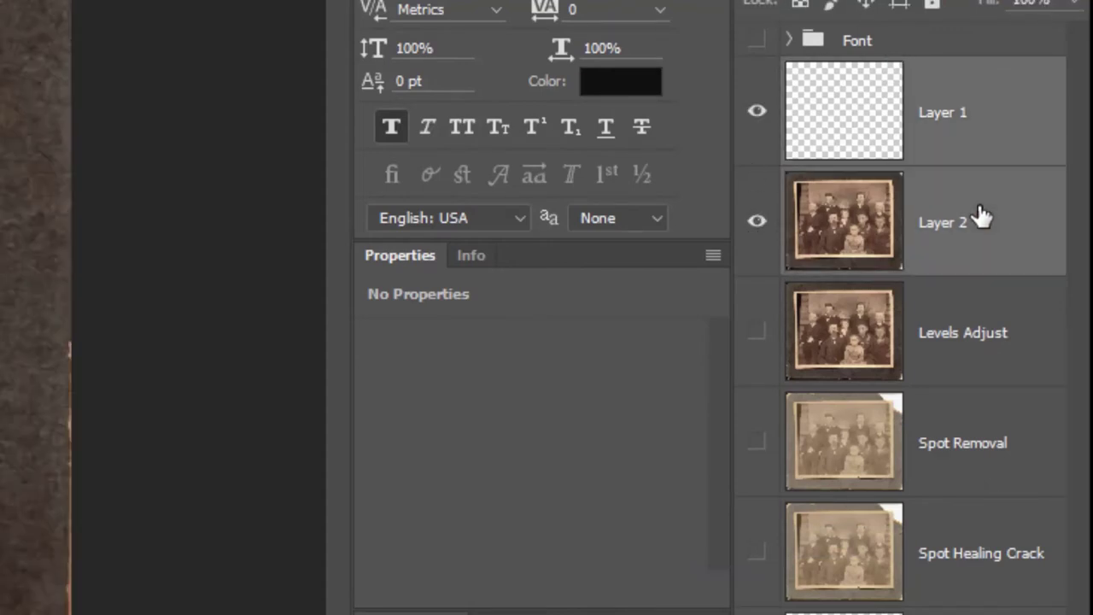
key("ctrl+e")
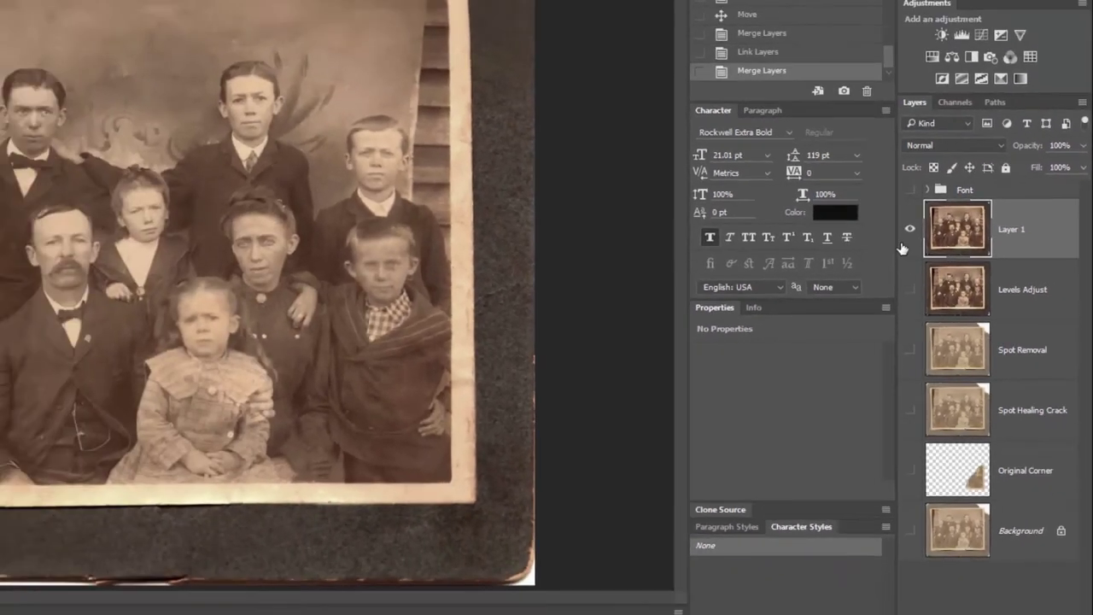
- Compare the merged Layer 1 with the Levels Adjust layer by switching their visibility
left_click(902, 223)
left_click(902, 286)
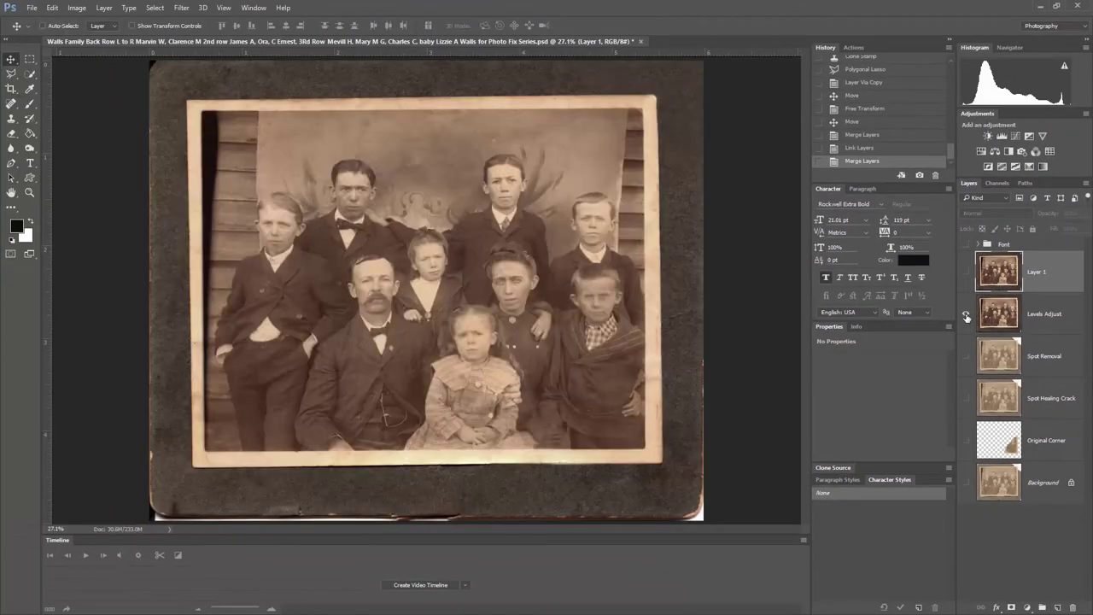
left_click(966, 315)
left_click(965, 272)
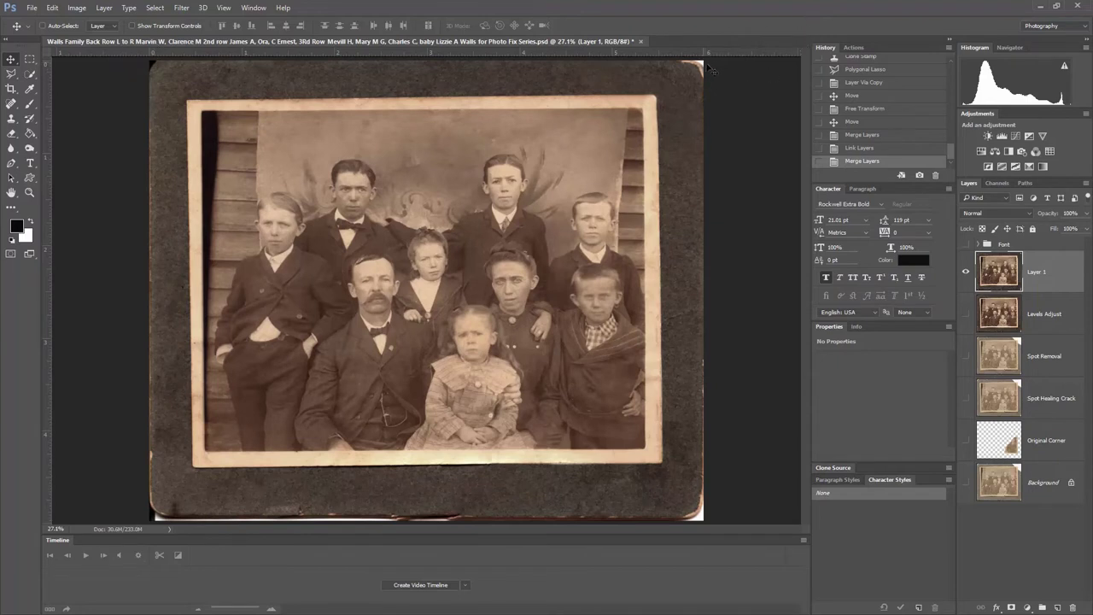
- Select the white area outside the mount's top-right corner with Quick Selection, fill it with black using the Paint Bucket, and deselect
left_click(16, 73)
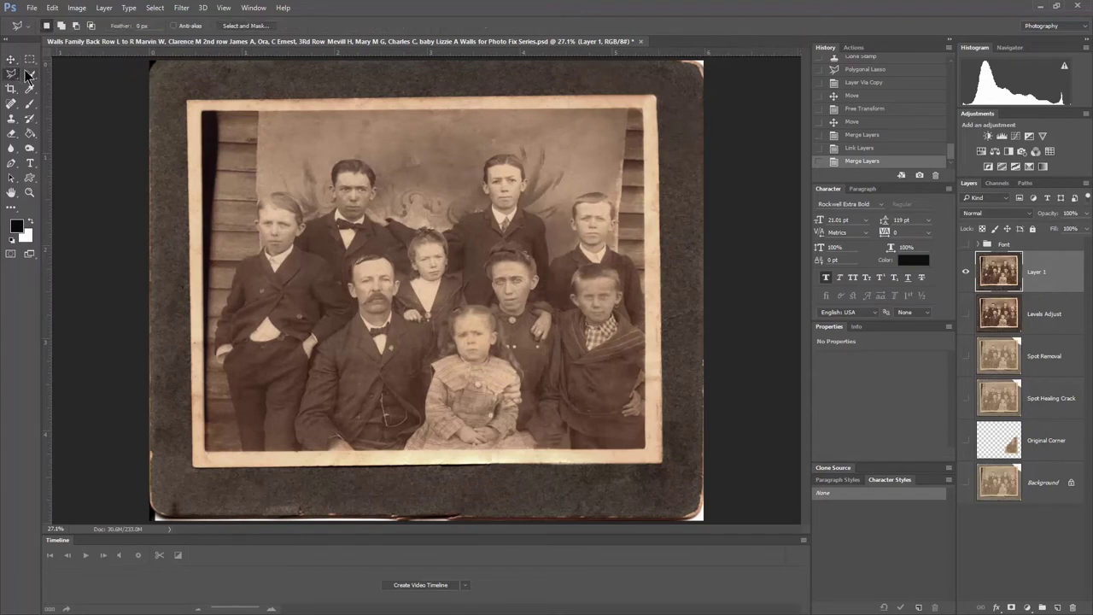
right_click(30, 74)
left_click(68, 75)
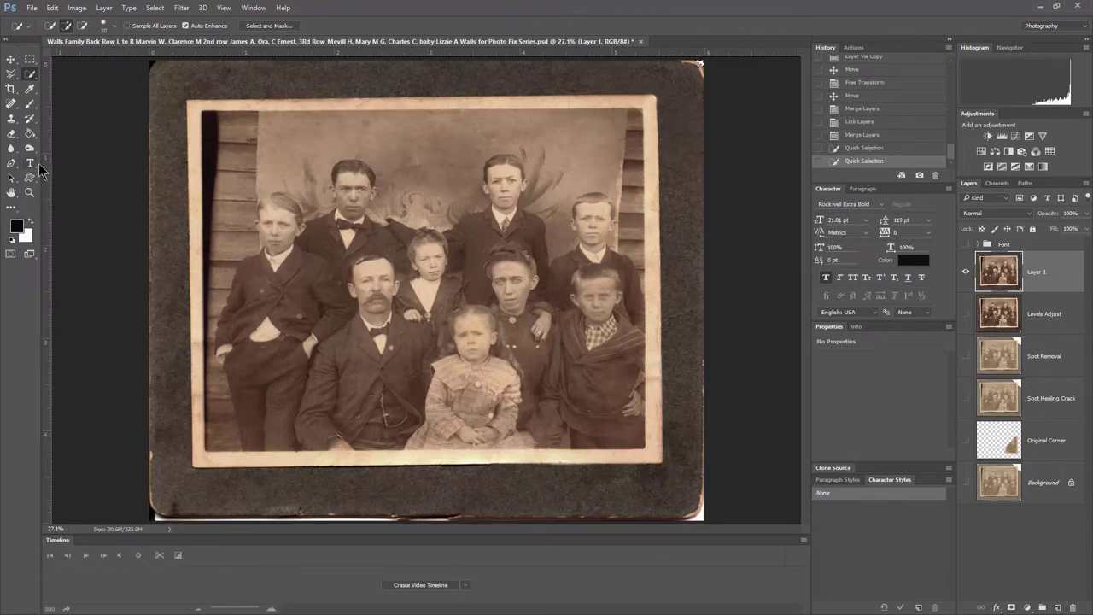
left_click(30, 133)
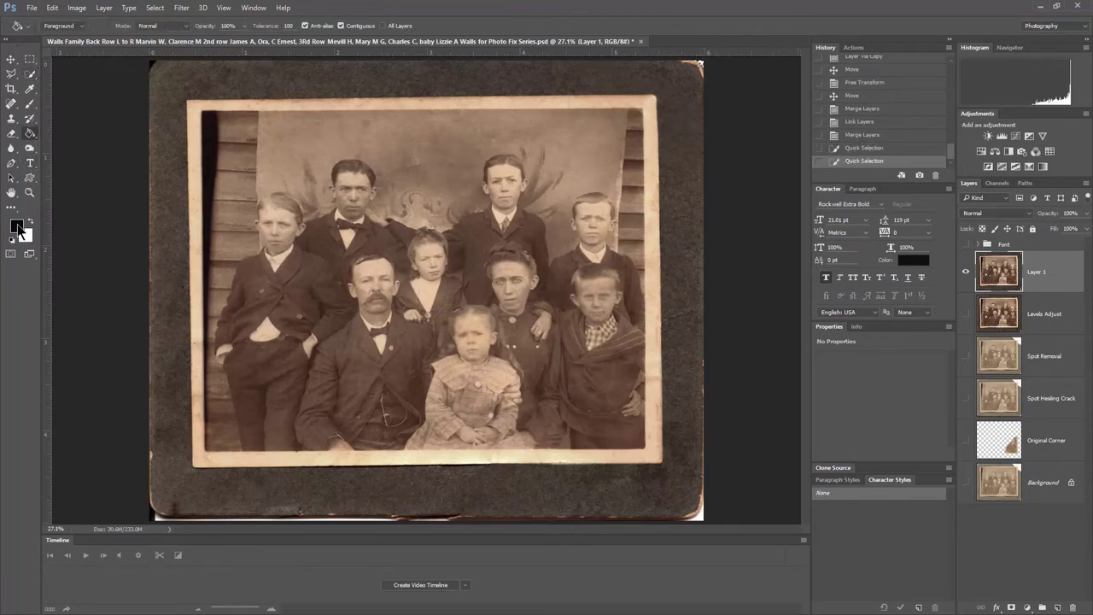
left_click(31, 221)
left_click(31, 221)
left_click(707, 72)
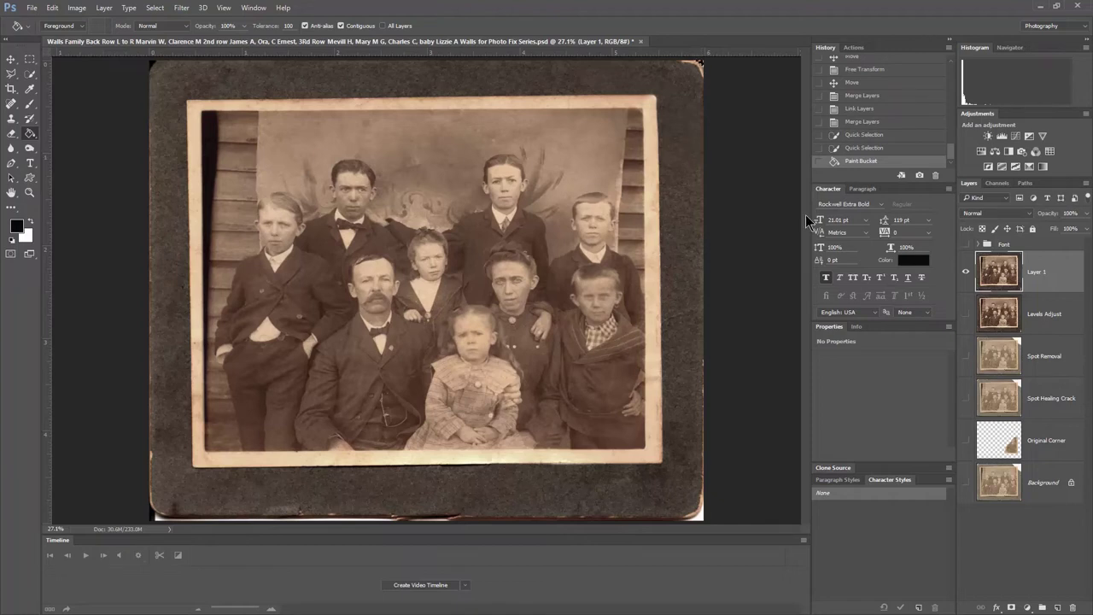
key("ctrl+d")
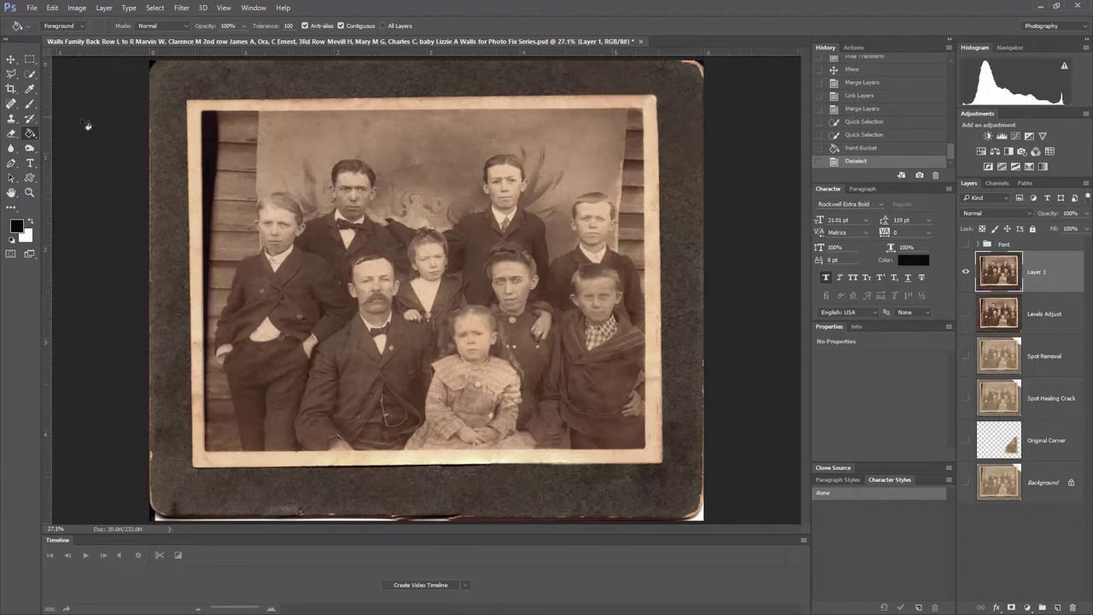
- Select the black area beyond the mount's rounded top-right corner and its white fringe with Quick Selection, leaving out the tan edge
left_click(29, 193)
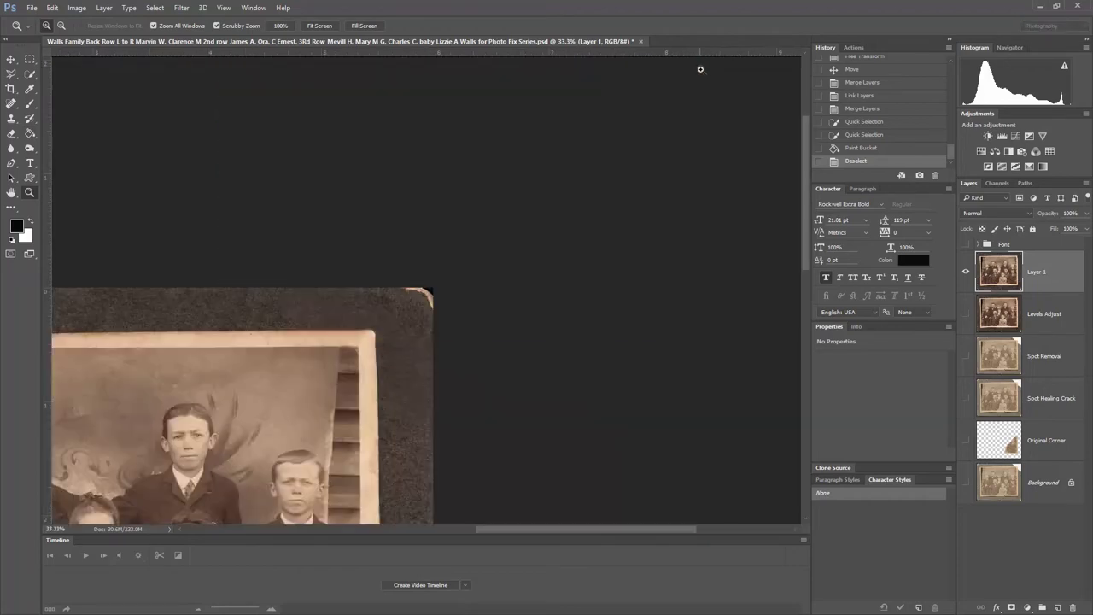
left_click(701, 65)
left_click_drag(420, 297, 432, 293)
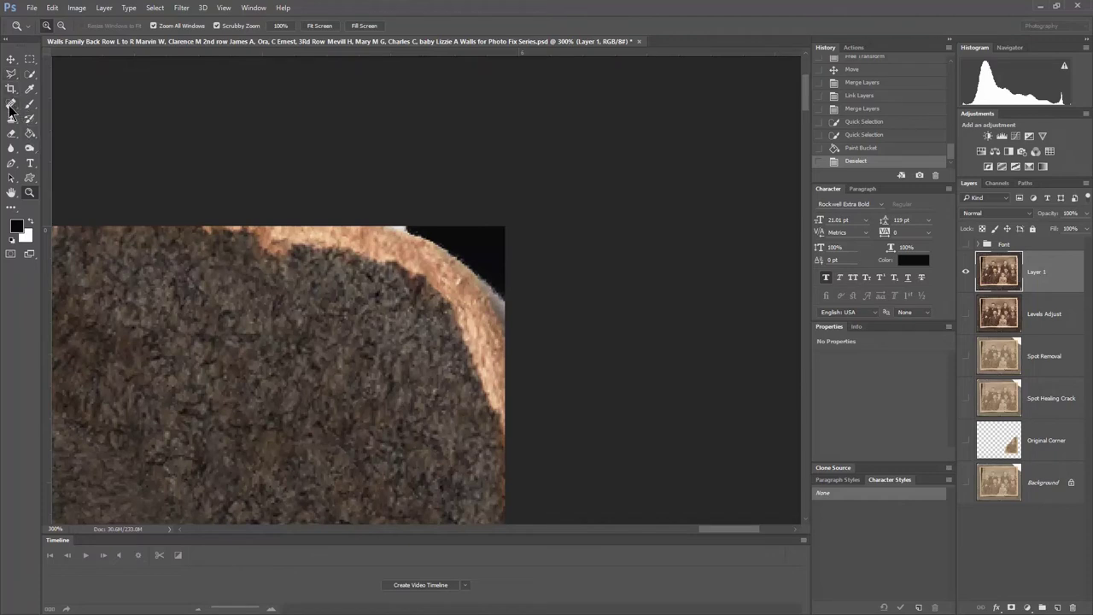
left_click_drag(30, 75, 78, 77)
left_click_drag(503, 302, 492, 278)
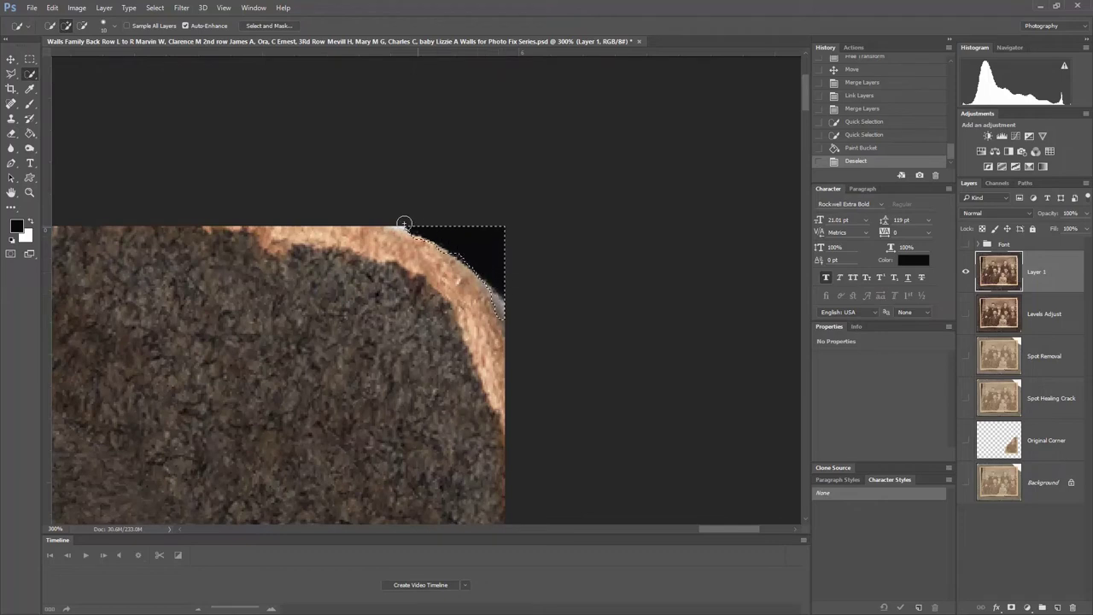
left_click_drag(398, 223, 398, 223)
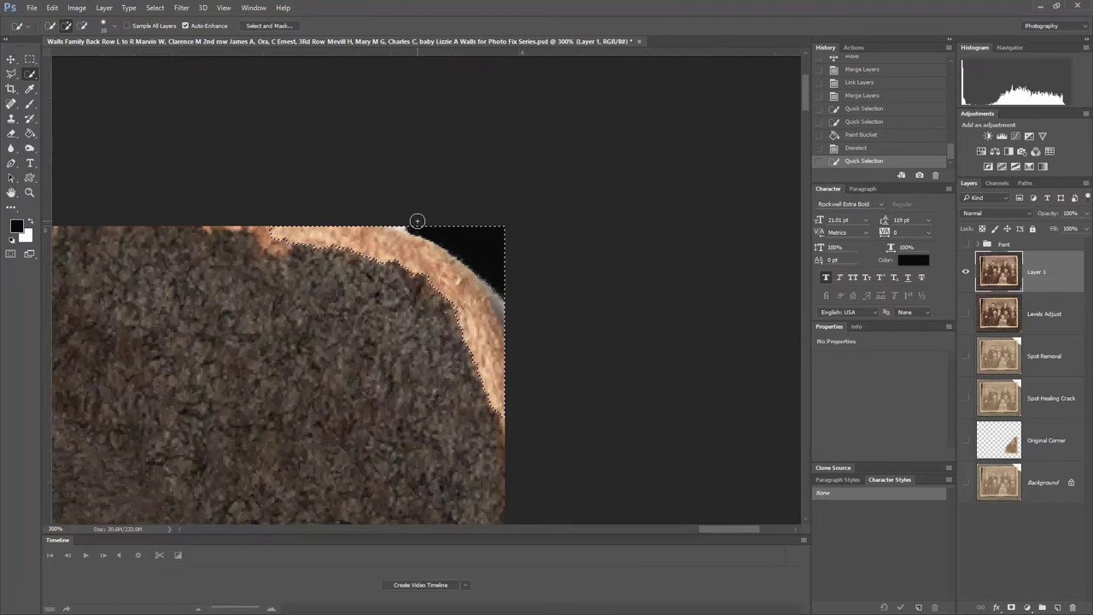
mouse_move(350, 234)
left_mouse_down()
mouse_move(255, 248)
mouse_move(397, 250)
mouse_move(456, 307)
left_mouse_up()
left_click_drag(489, 424, 461, 331)
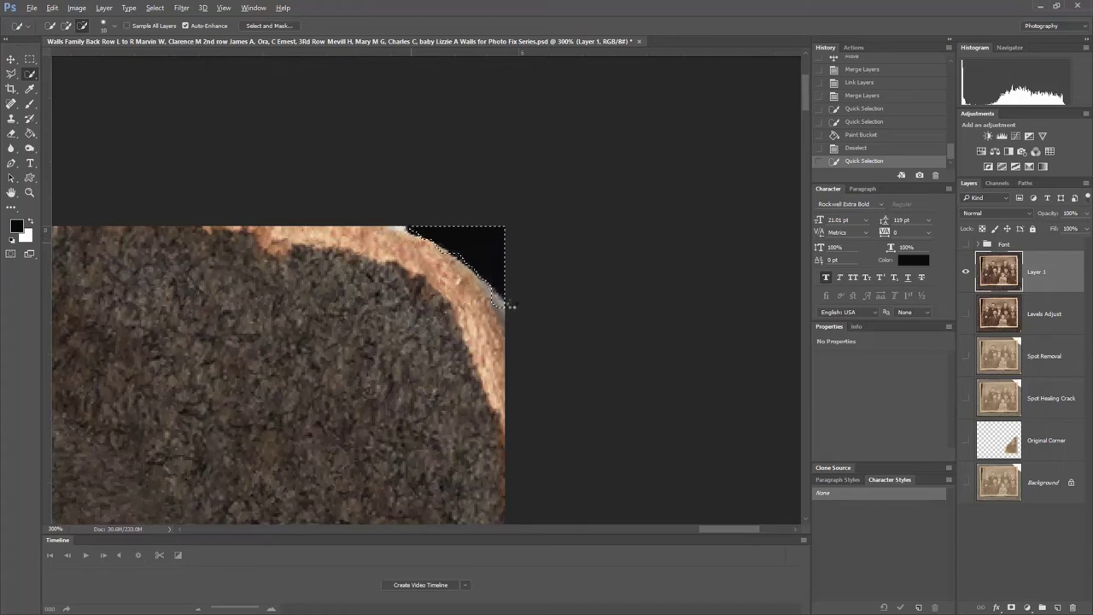
left_click(510, 304)
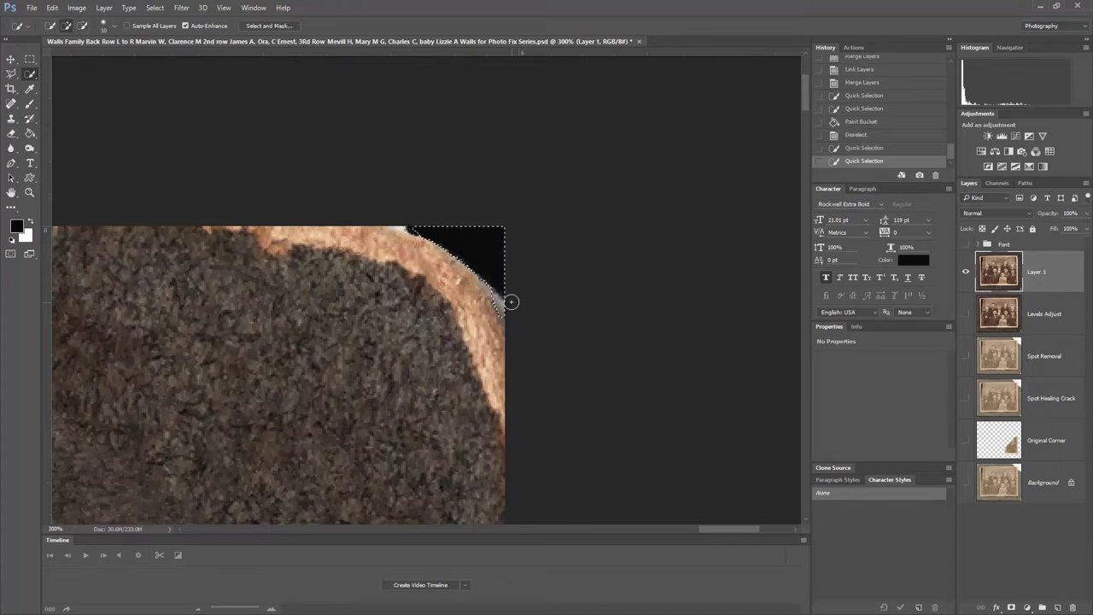
left_click(401, 219)
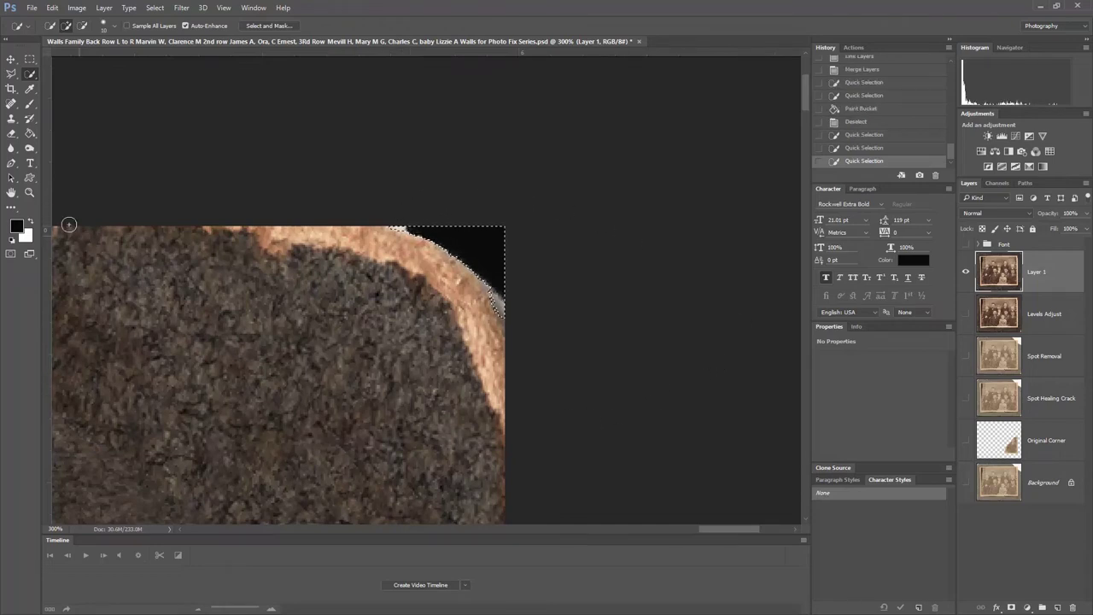
- Fill the fringe selected at the top-right corner with black using the Paint Bucket and deselect
left_click(30, 134)
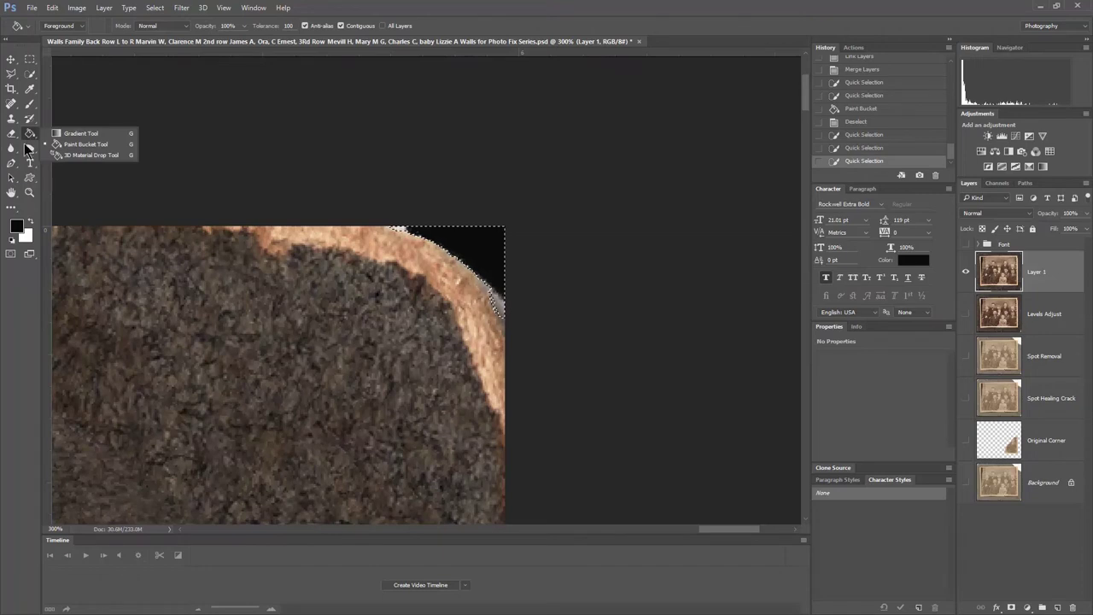
left_click(79, 144)
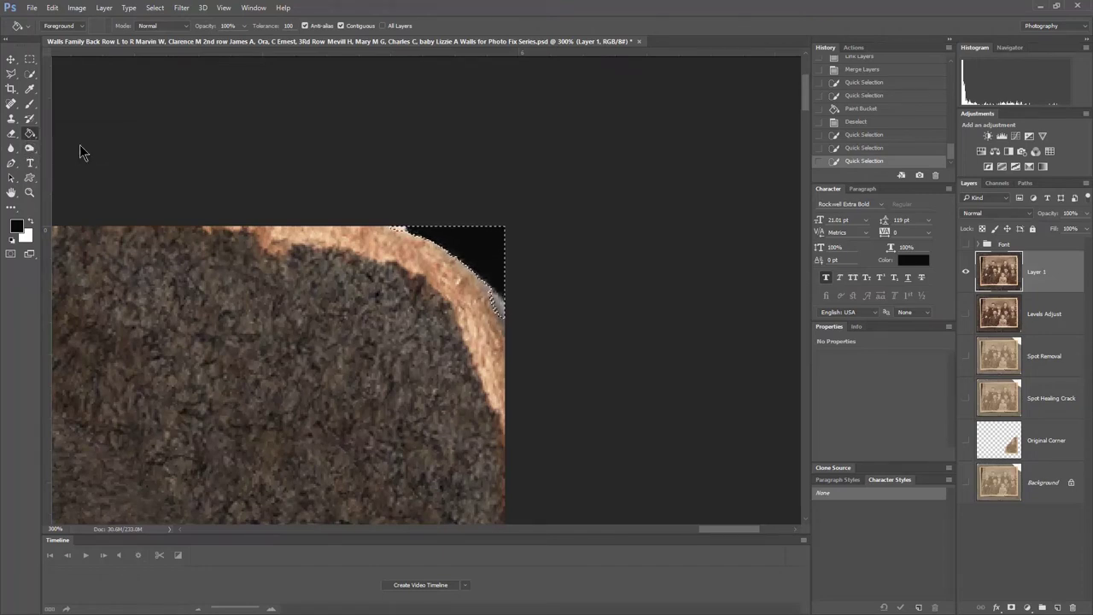
left_click(505, 311)
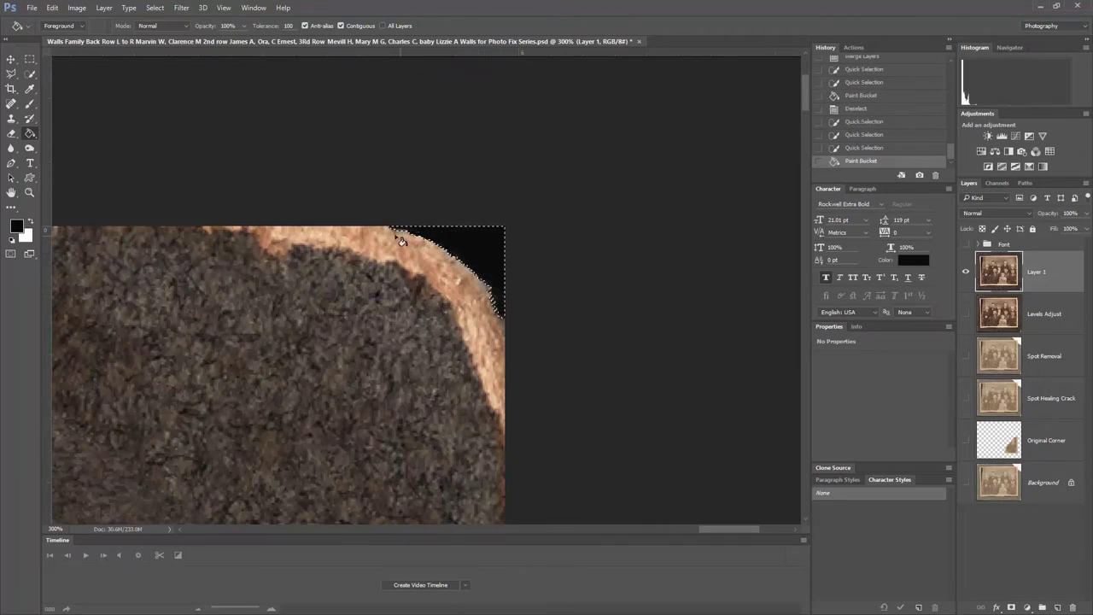
left_click(496, 293)
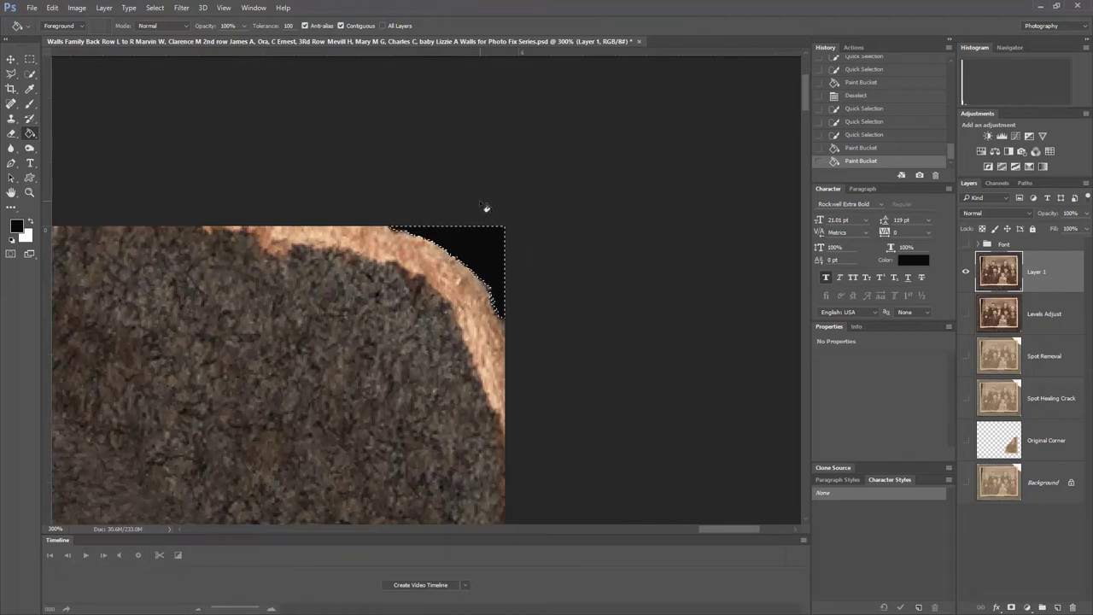
key("ctrl+d")
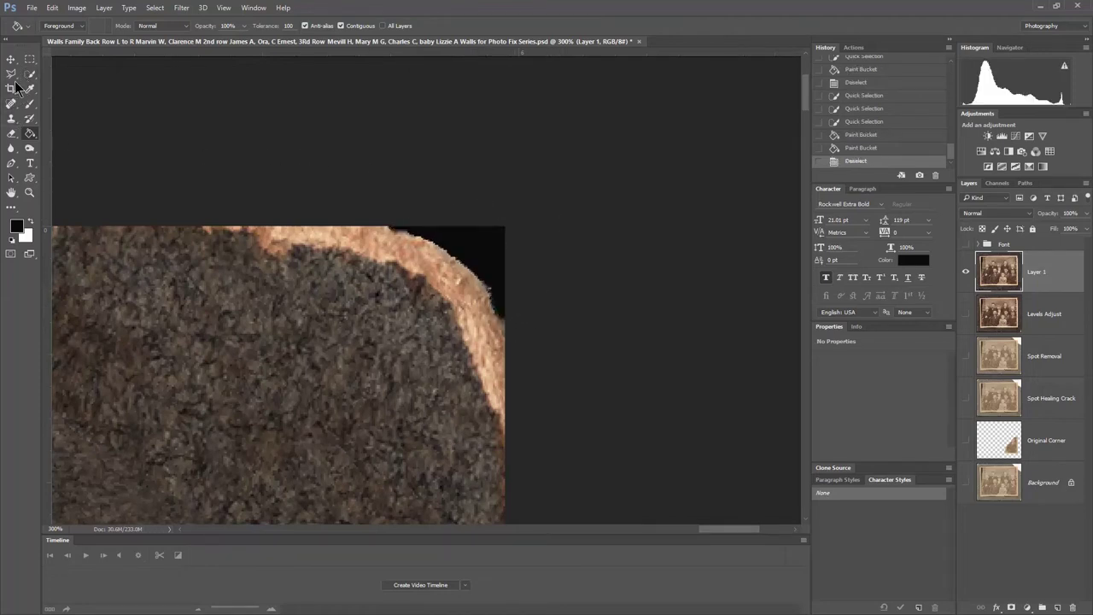
- Compare the whole restored photo with the damaged original by showing the Background layer and hiding Layer 1
left_click(30, 195)
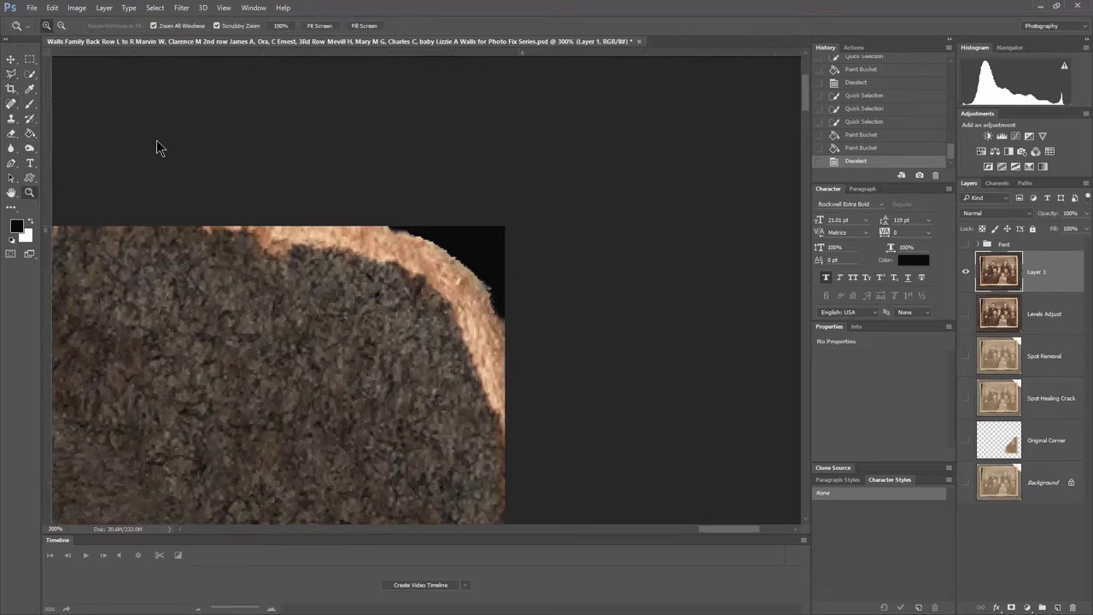
left_click(321, 26)
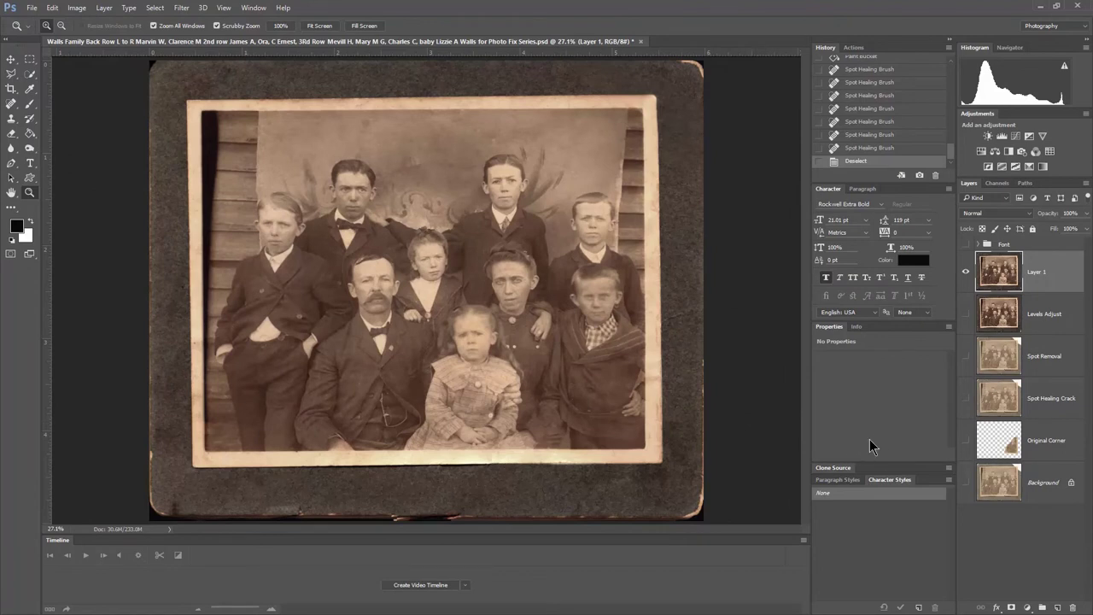
left_click(966, 484)
left_click(966, 271)
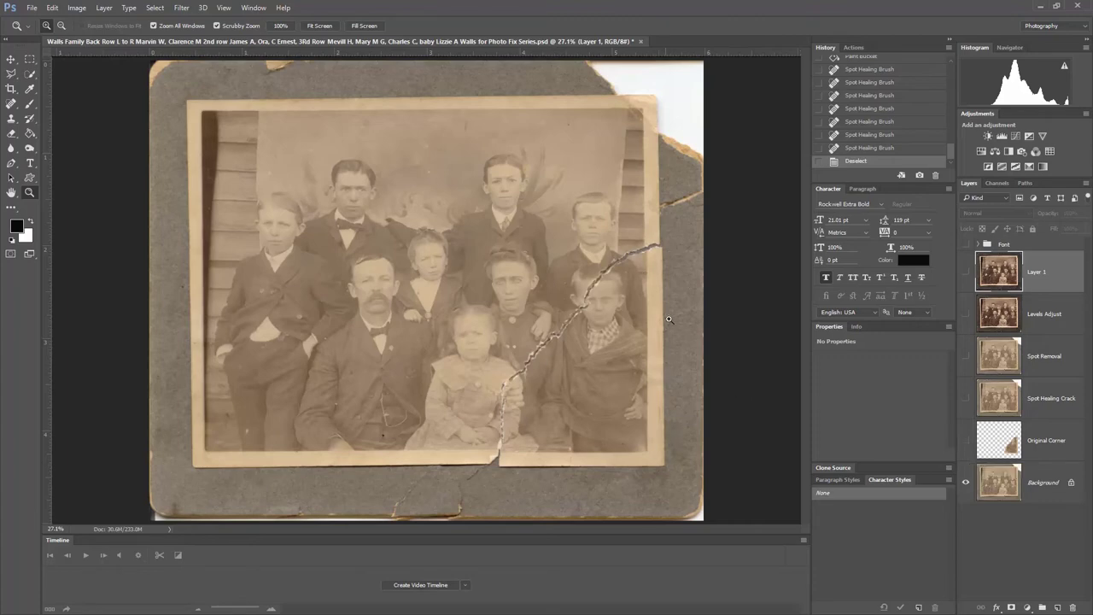
- Isolate the Original Corner layer, restore the Background beneath it, and compare the photo with the corner piece hidden and shown
left_click(966, 482)
left_click(966, 439)
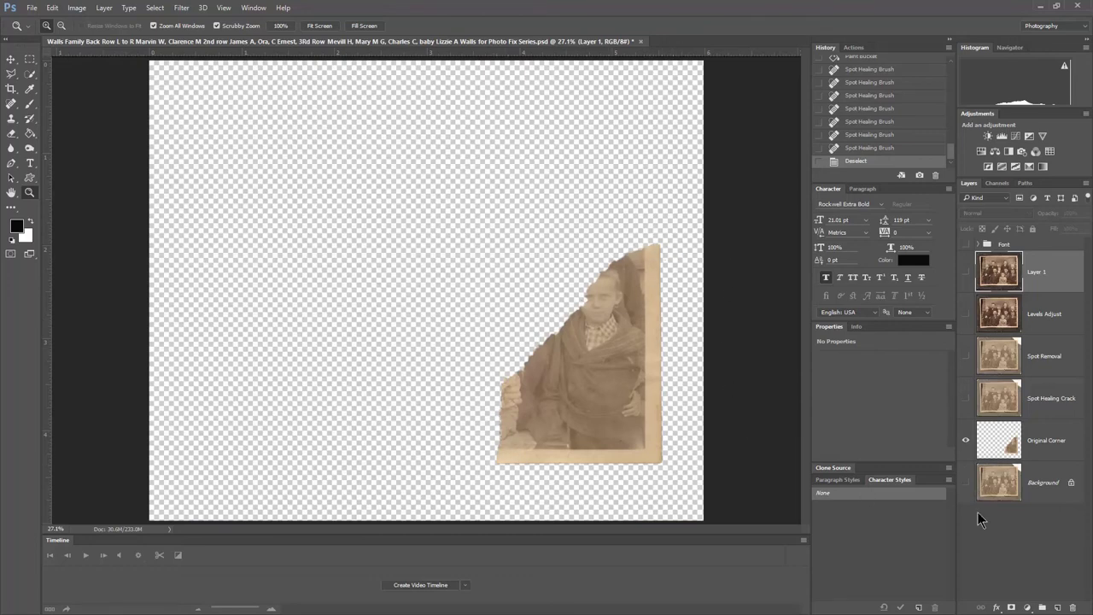
left_click(965, 483)
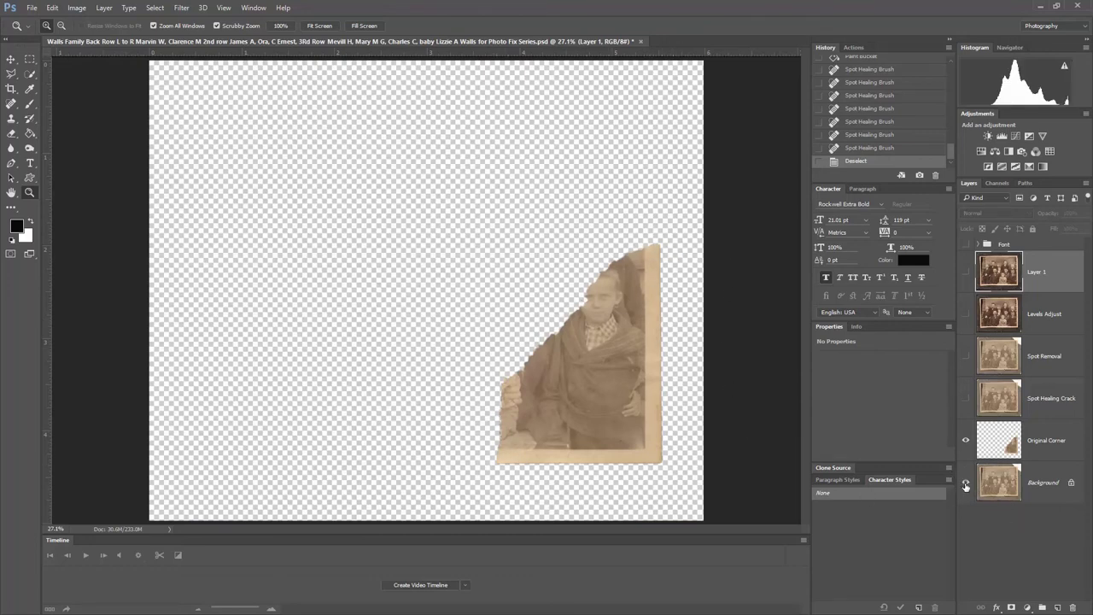
left_click(967, 441)
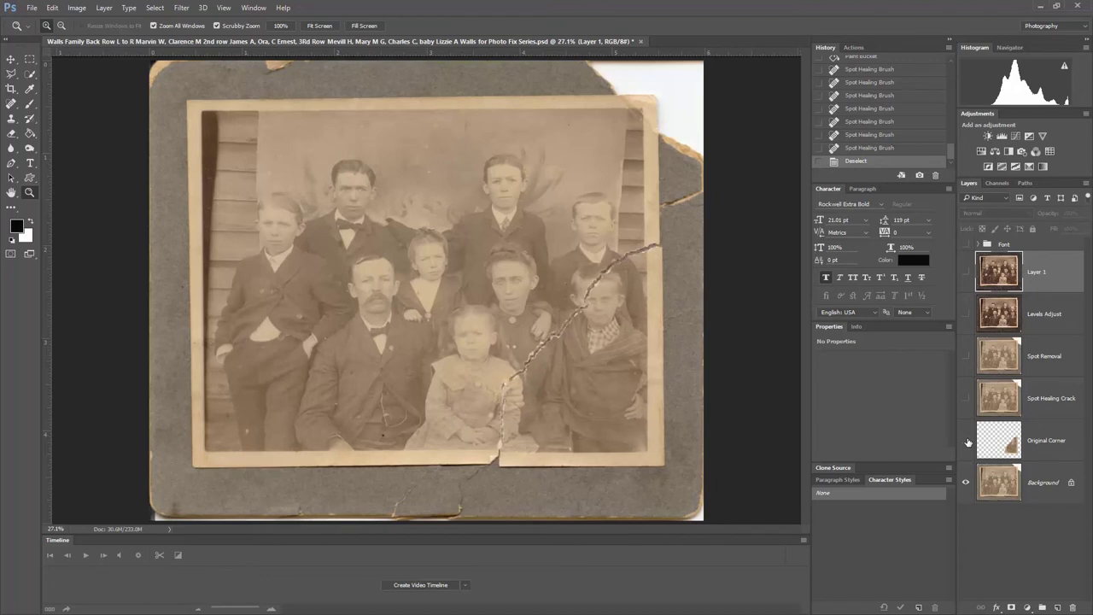
left_click(967, 442)
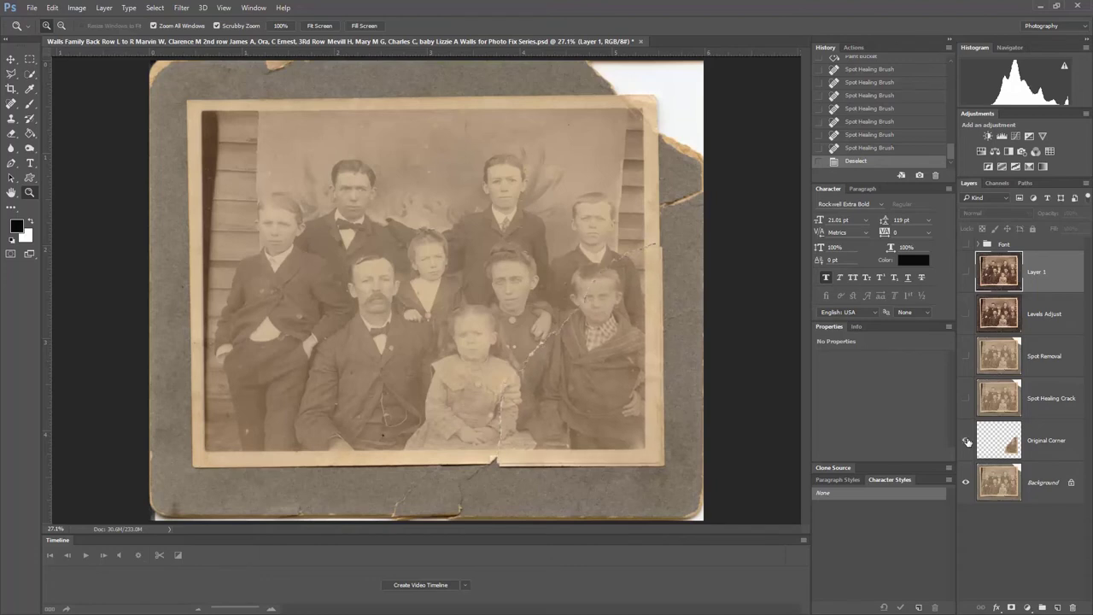
left_click(967, 442)
- Show the Spot Healing Crack layer and compare the two back-row boys at 100% with the Spot Removal layer on and off
left_click(967, 357)
left_click(530, 220)
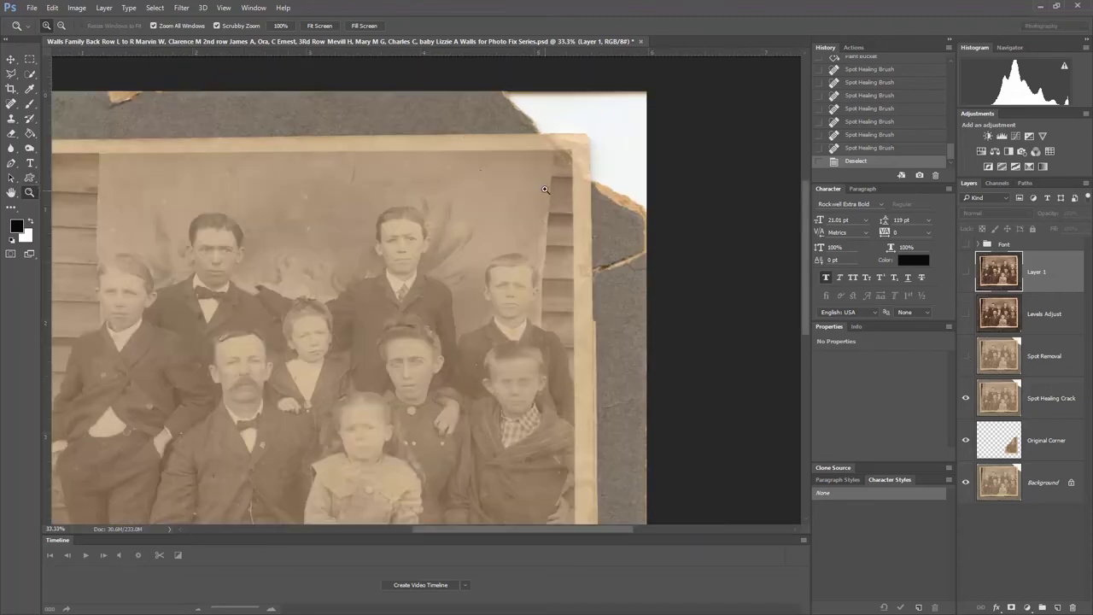
left_click(458, 247)
left_click(411, 230)
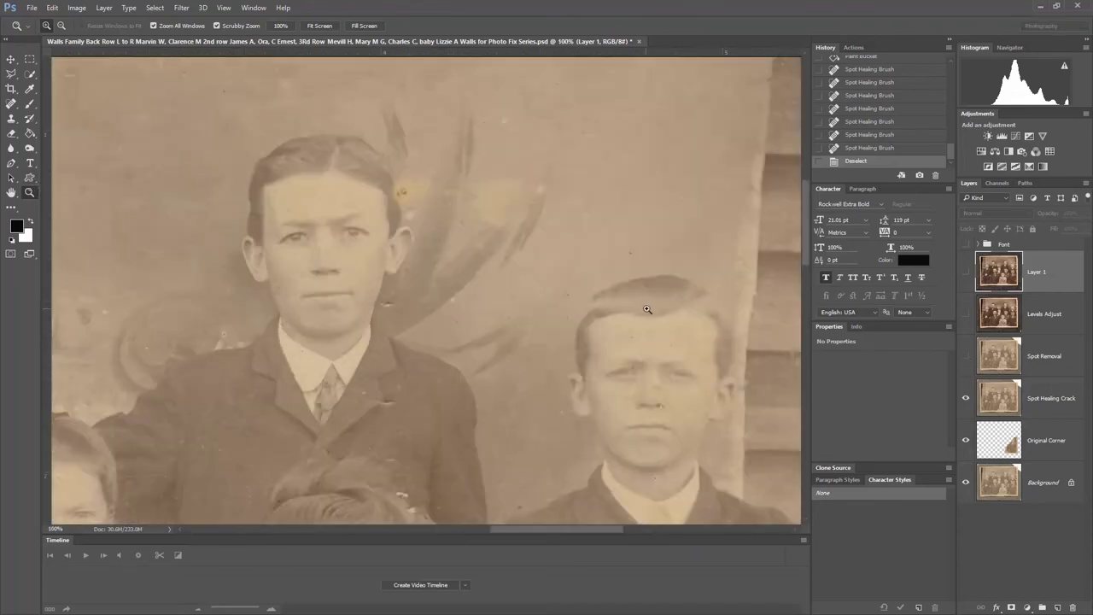
left_click(967, 357)
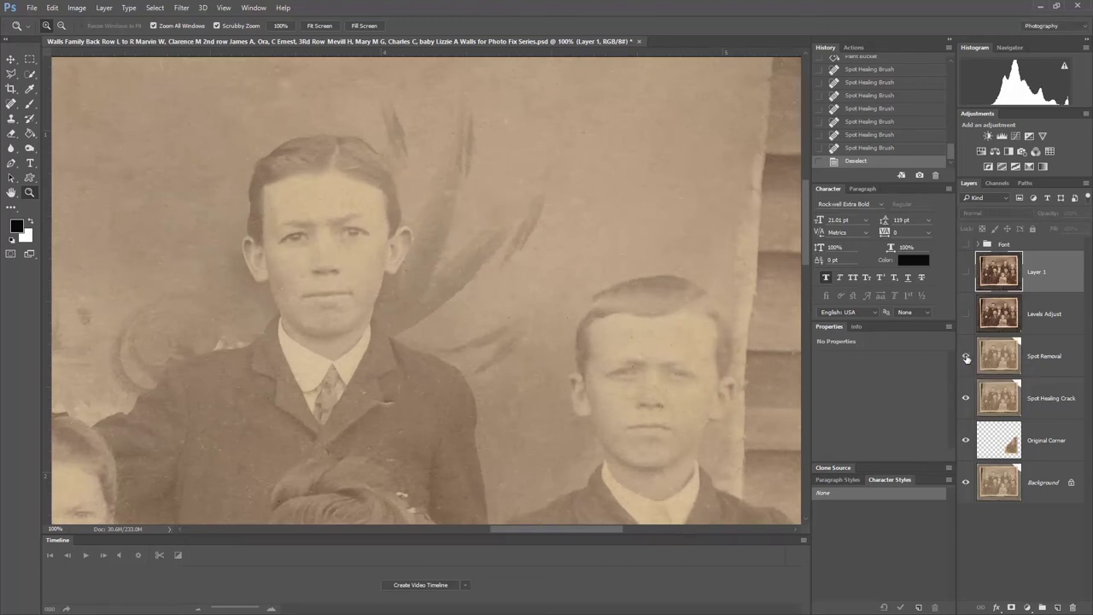
left_click(967, 359)
left_click(967, 358)
left_click(967, 359)
left_click(967, 359)
- Fit the whole photo in view and show the Levels Adjust layer and Layer 1 to review the restoration
left_click(307, 26)
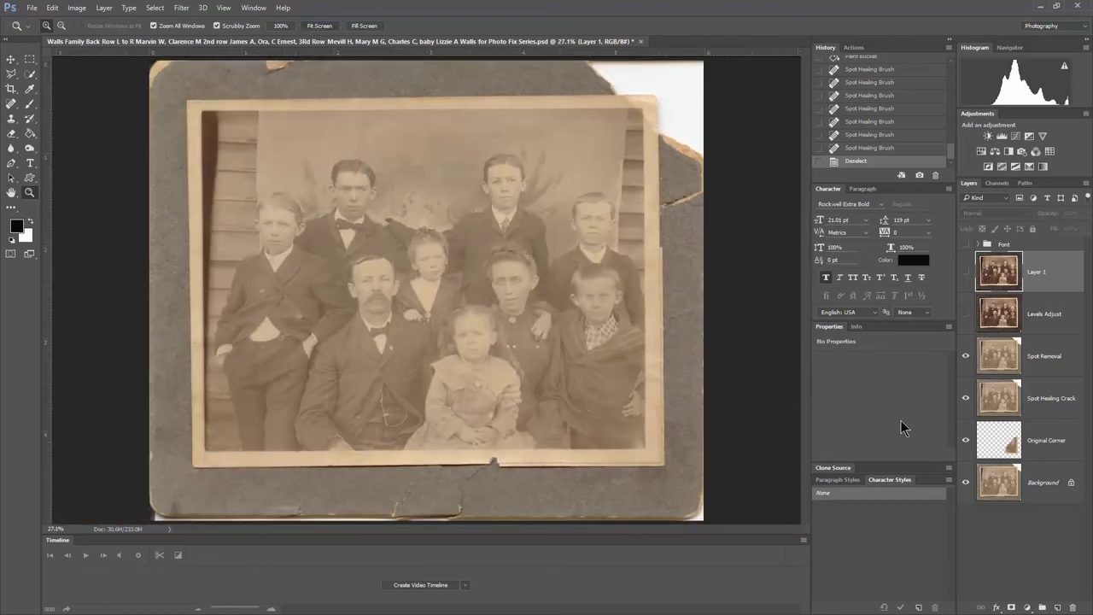
left_click(965, 316)
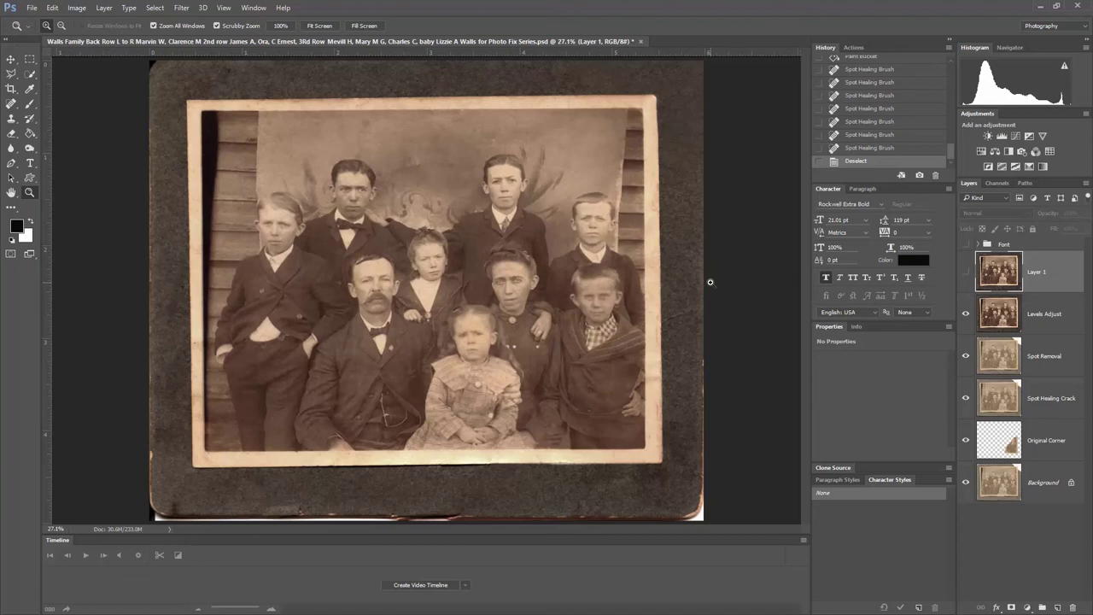
left_click(967, 275)
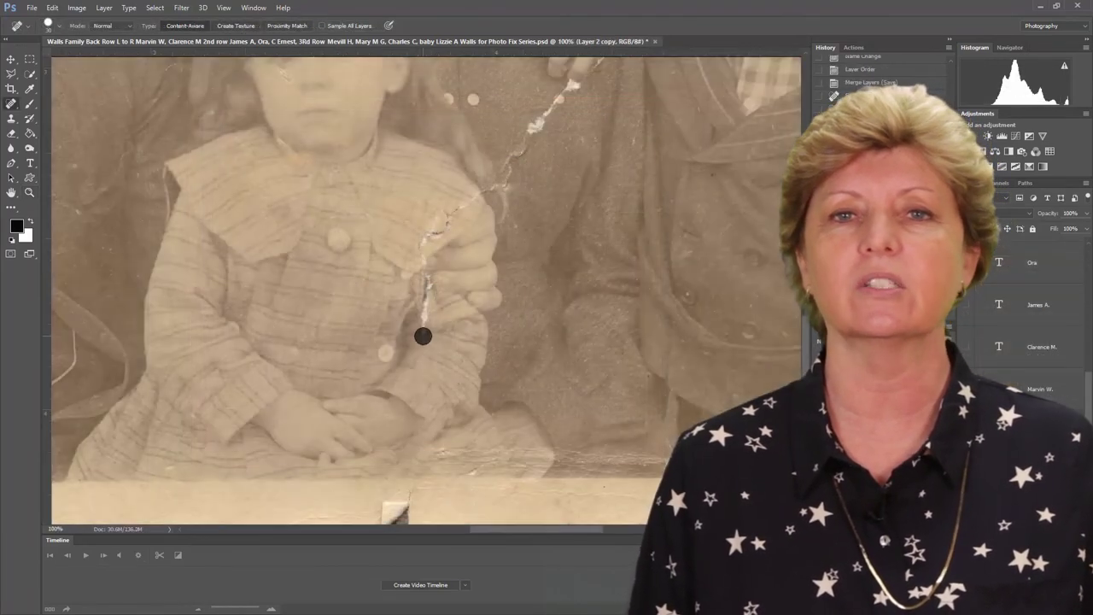
- Heal the white crack beside the seated girl with the Spot Healing Brush, and raise the RGB shadow input level in Levels
mouse_move(423, 336)
left_mouse_down()
mouse_move(439, 215)
mouse_move(572, 81)
left_mouse_up()
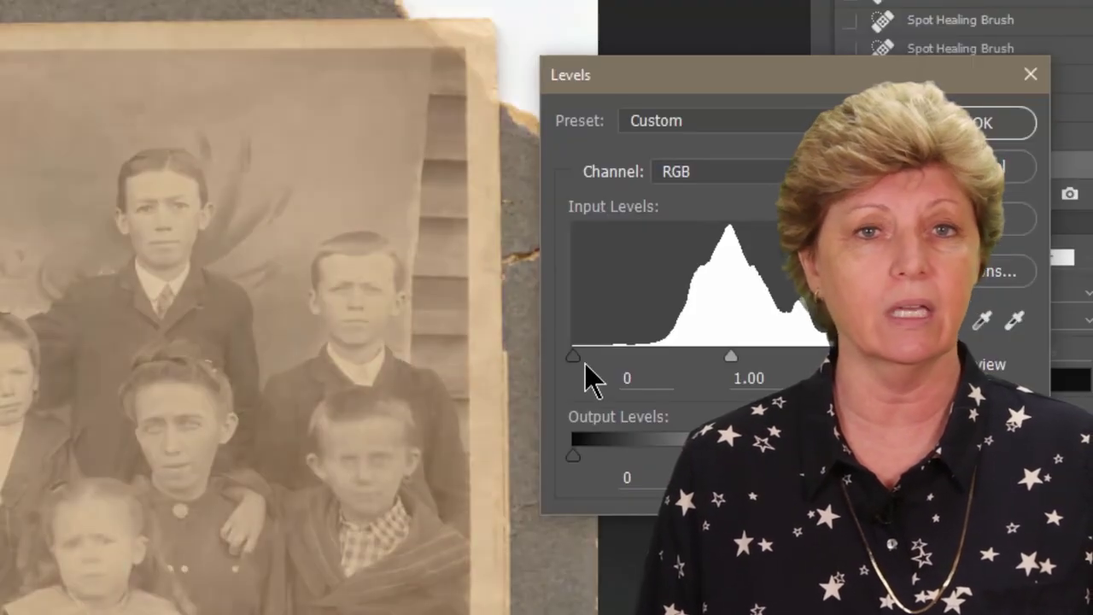
left_click_drag(586, 362, 654, 358)
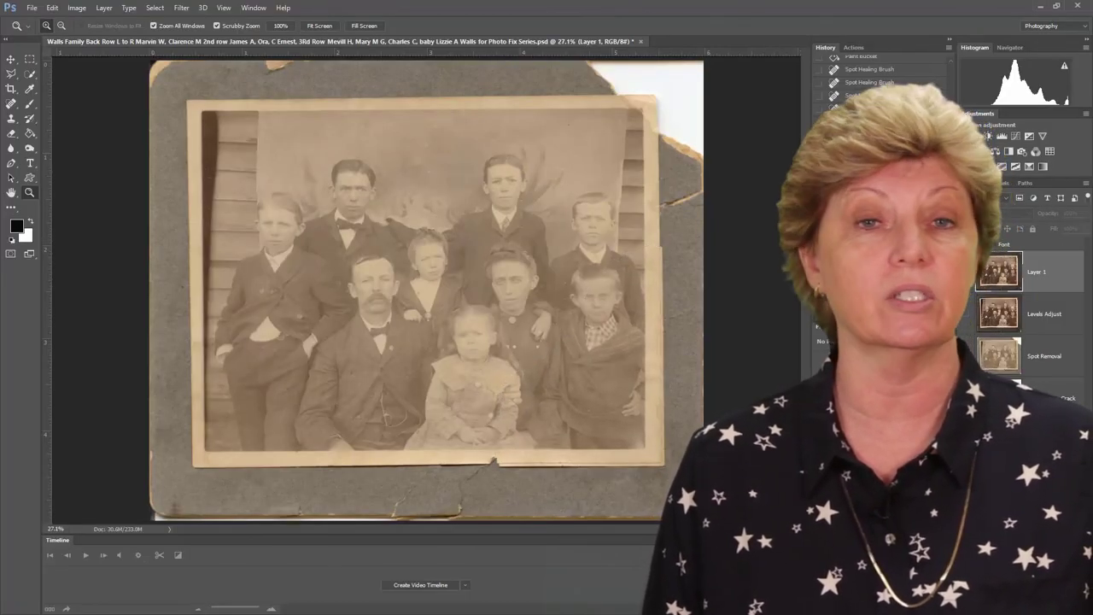
- Review the Spot Removal layer on the back-row boys at 100%, and show Levels Adjust and Layer 1 over the whole photo
key("ctrl+1")
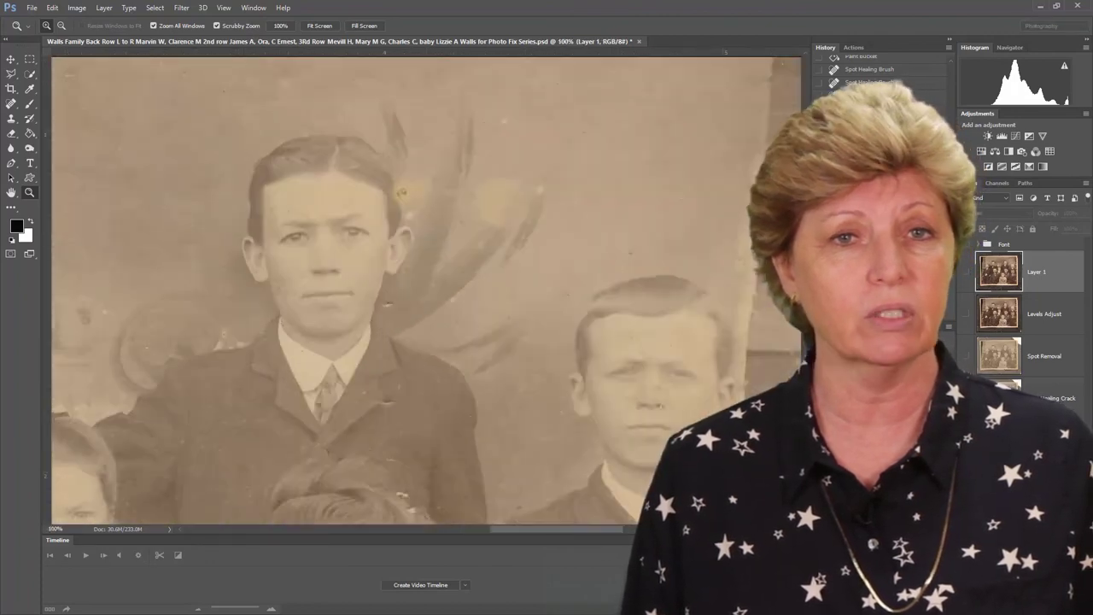
left_click(965, 358)
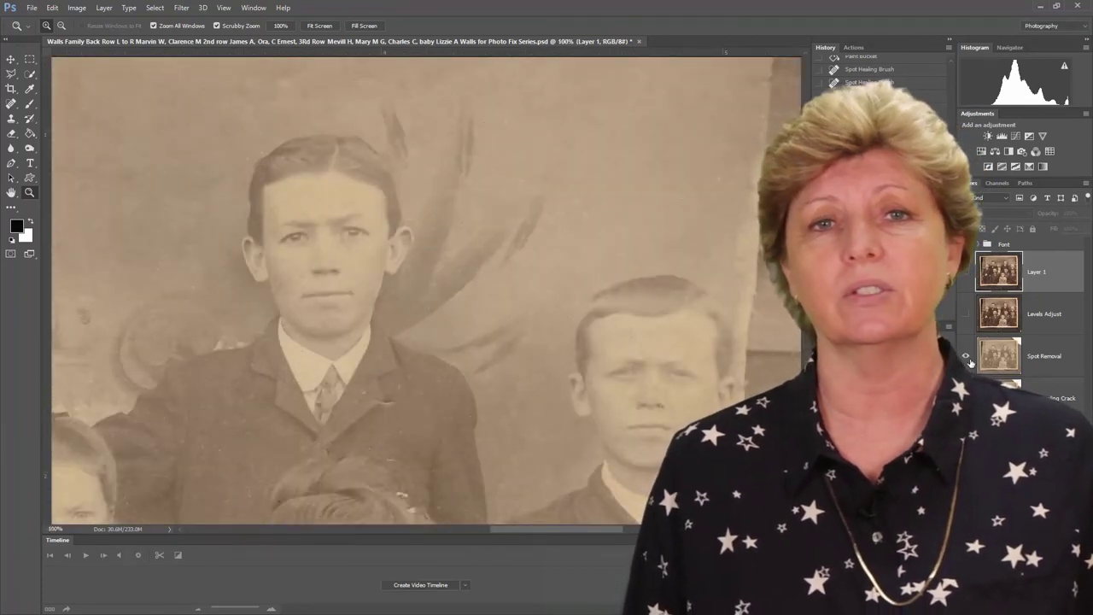
key("ctrl+0")
left_click(965, 315)
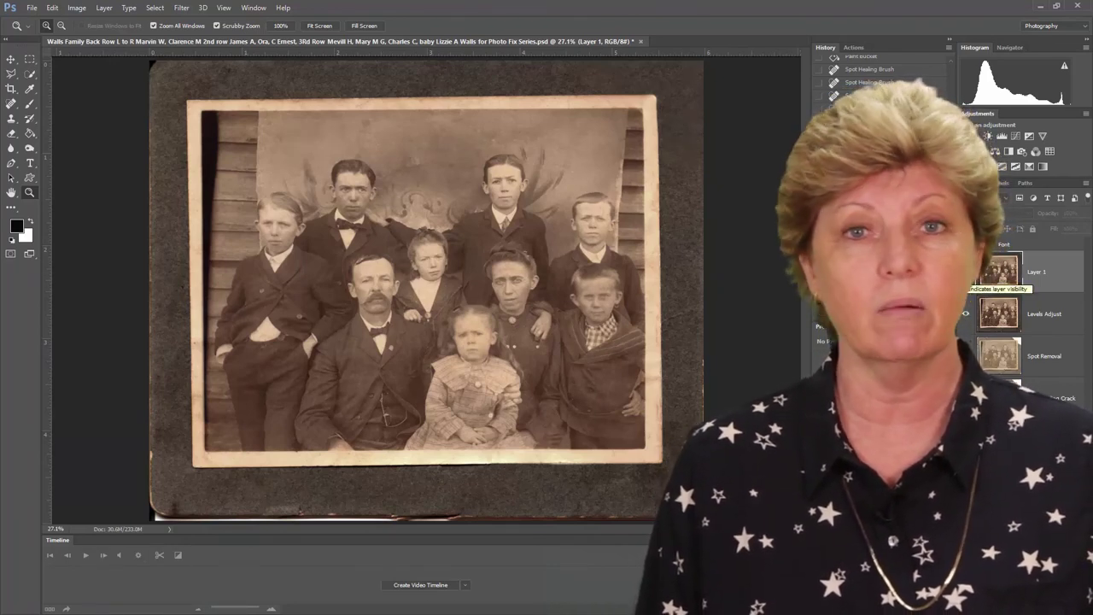
left_click(966, 272)
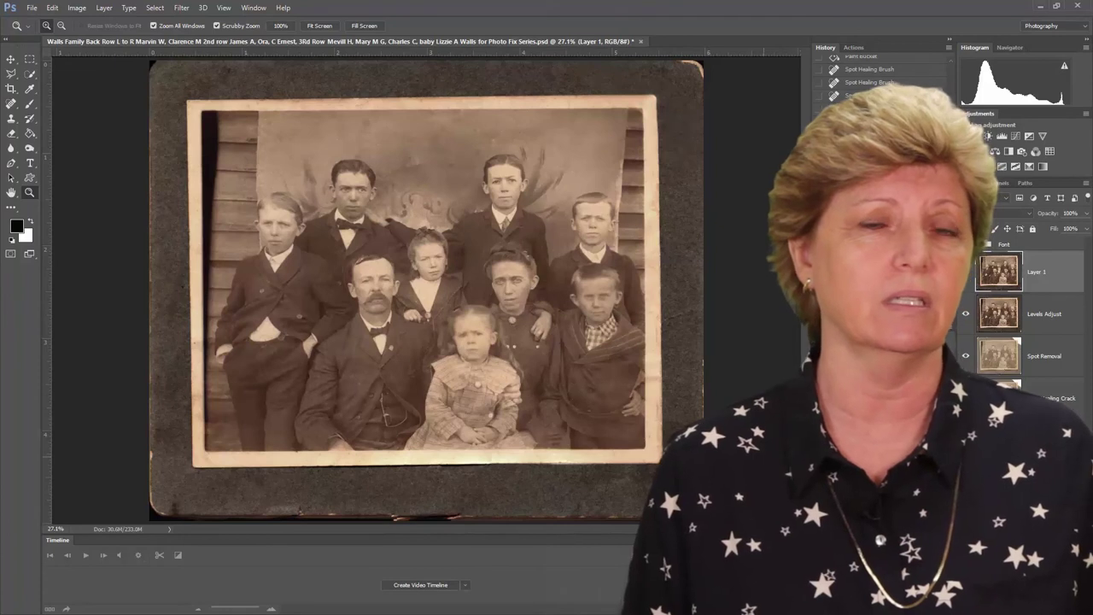